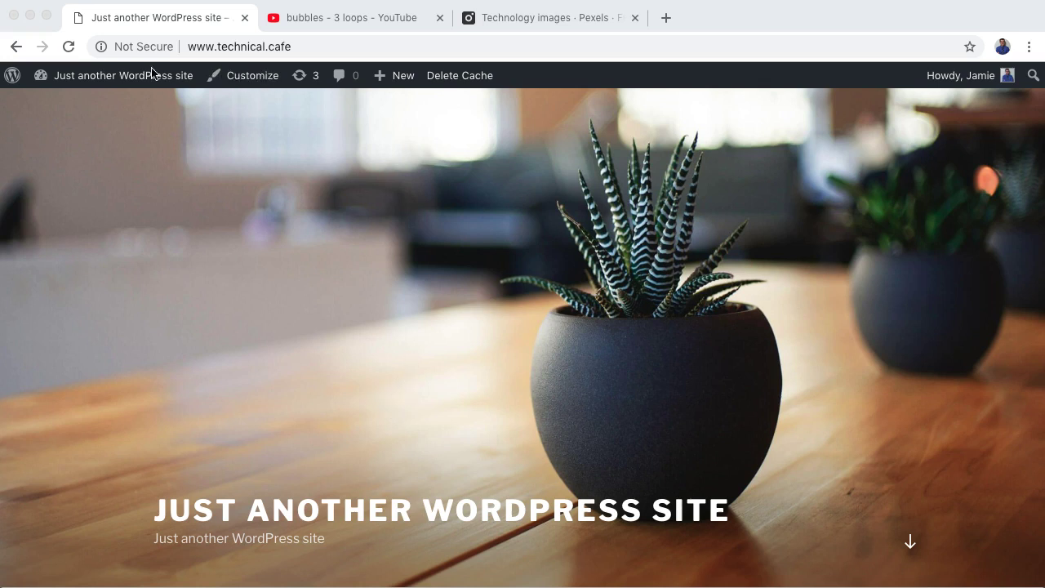
- Go to the site's dashboard, open the theme customizer, and look over the homepage preview
mouse_move(136, 76)
left_click(86, 109)
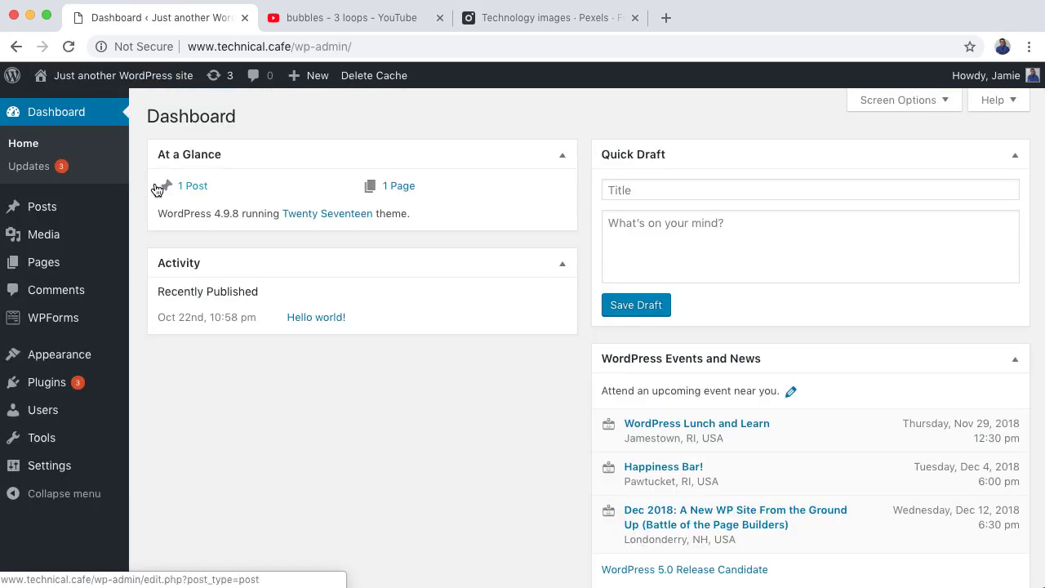
mouse_move(67, 363)
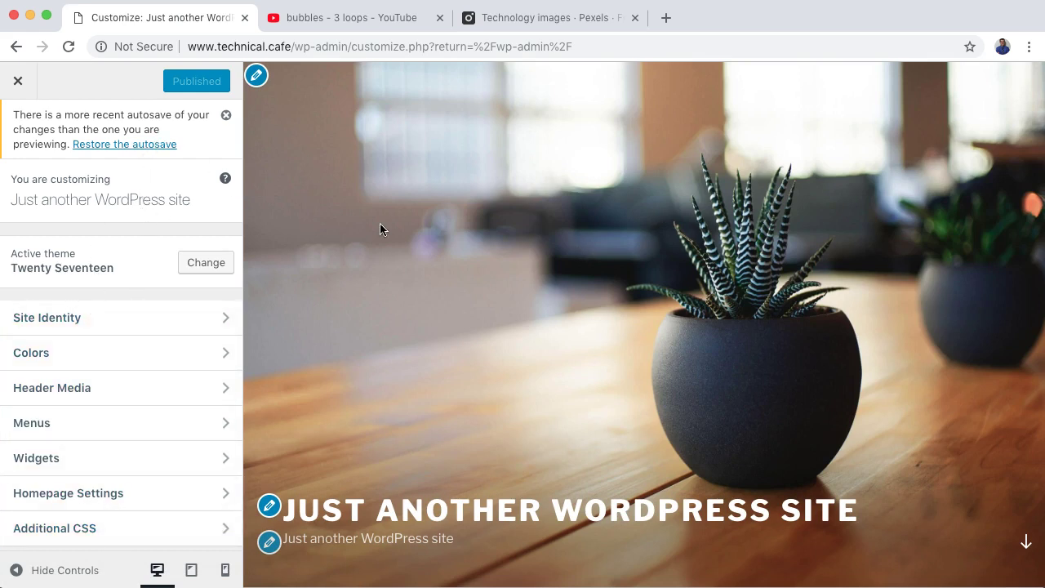
scroll(515, 277, "down", 5)
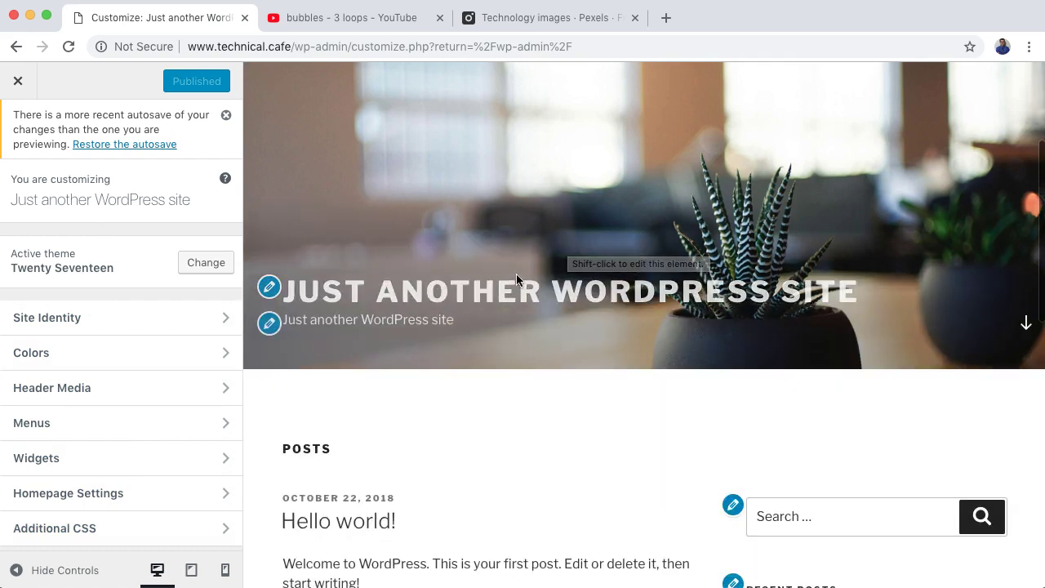
scroll(510, 278, "down", 10)
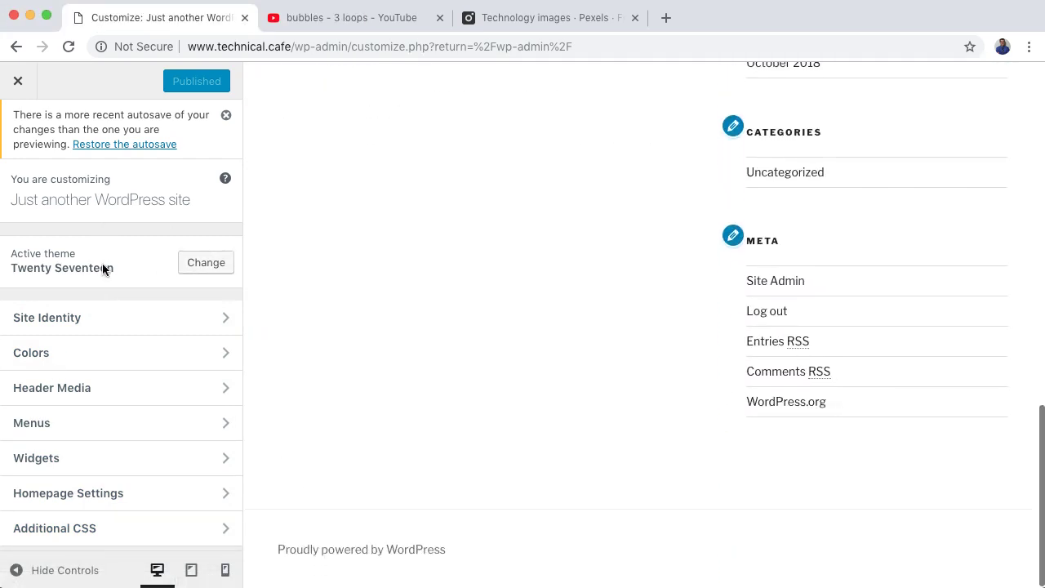
scroll(495, 262, "up", 15)
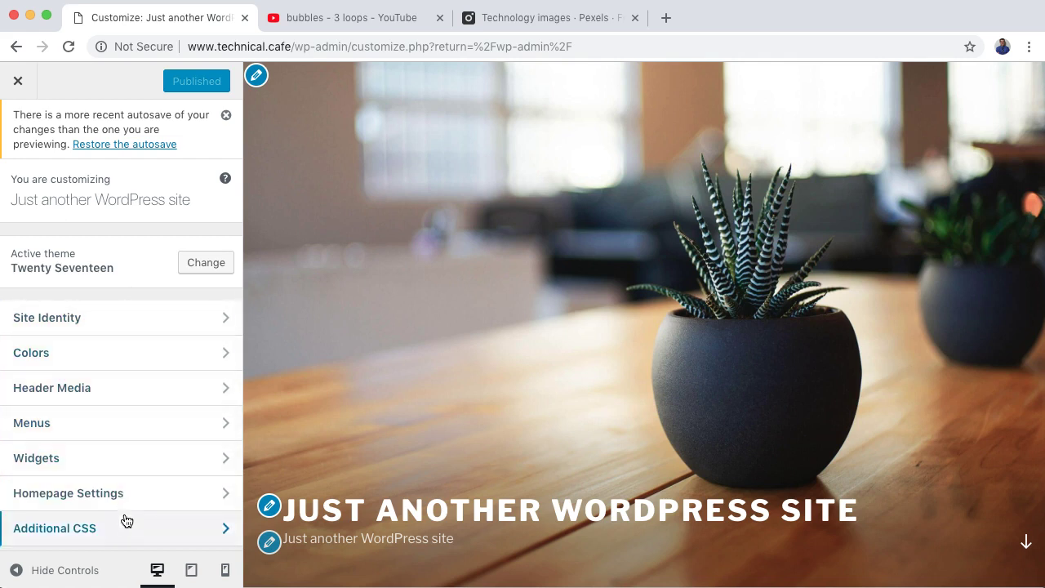
- Set the site title to "Technical.cafe" in the Site Identity settings
left_click(181, 329)
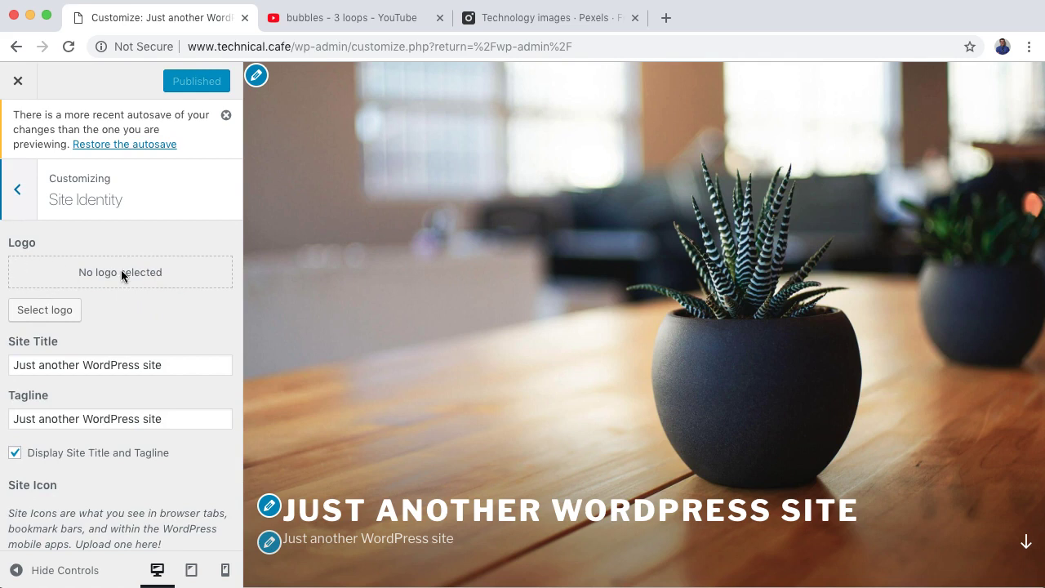
scroll(129, 285, "down", 2)
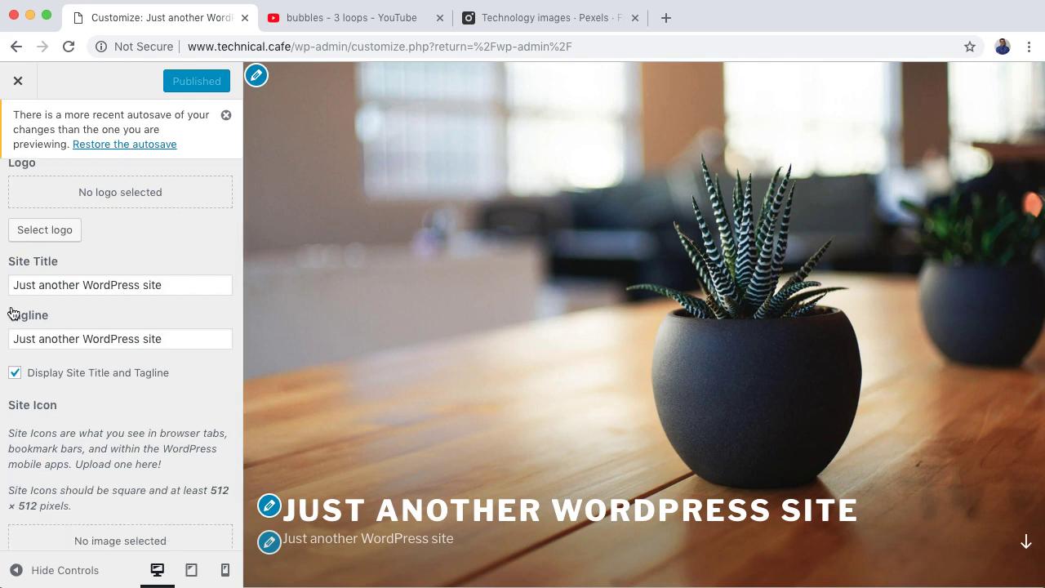
scroll(121, 325, "down", 2)
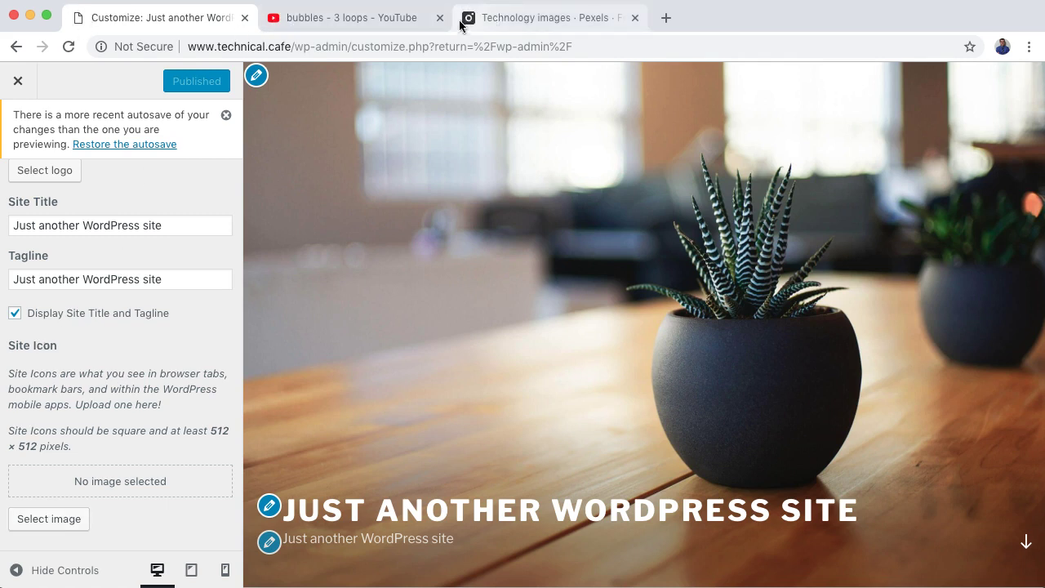
scroll(47, 266, "up", 2)
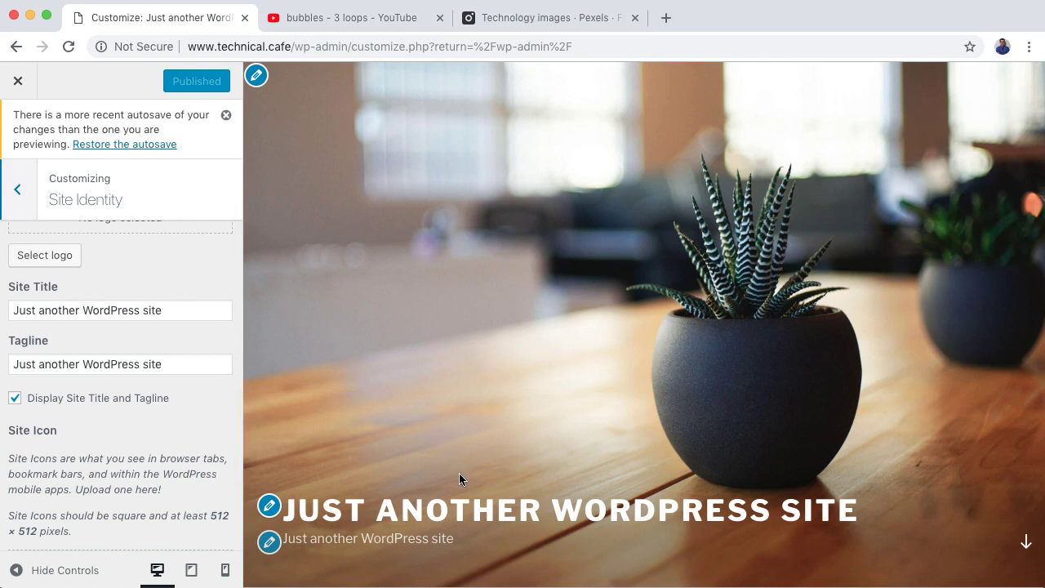
left_click_drag(180, 310, 11, 311)
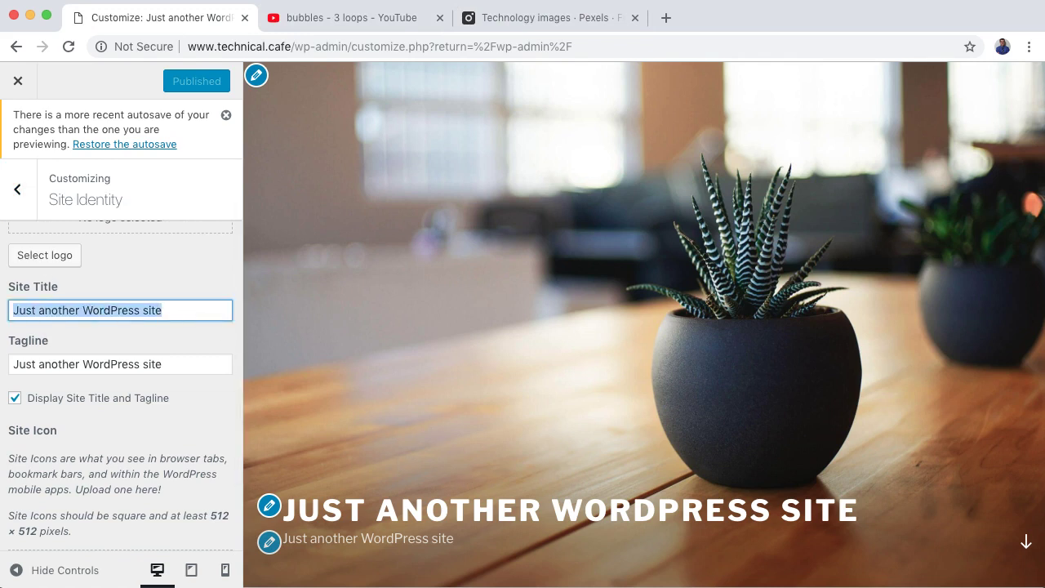
key("BackSpace")
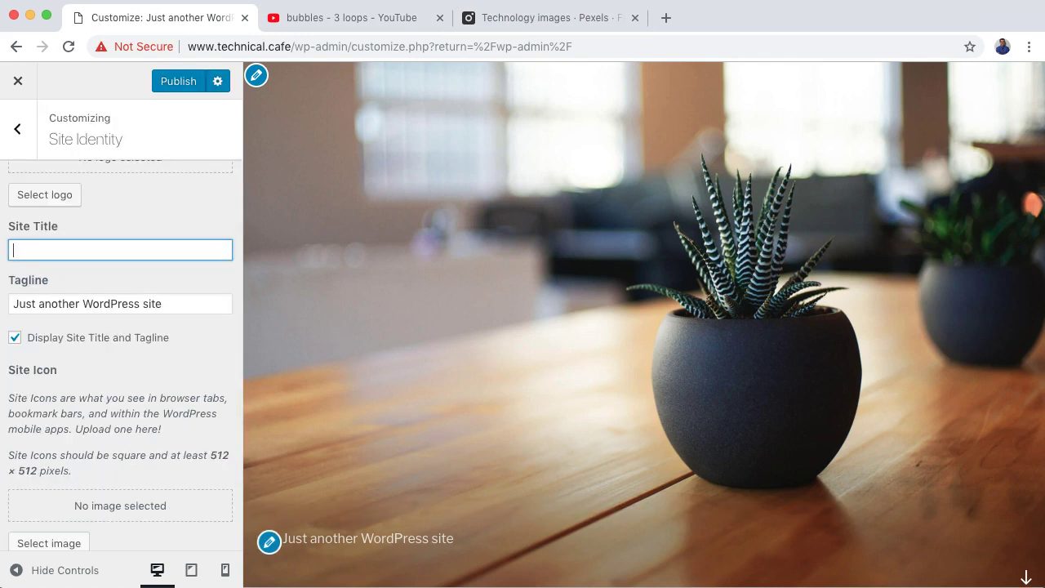
type("Technical")
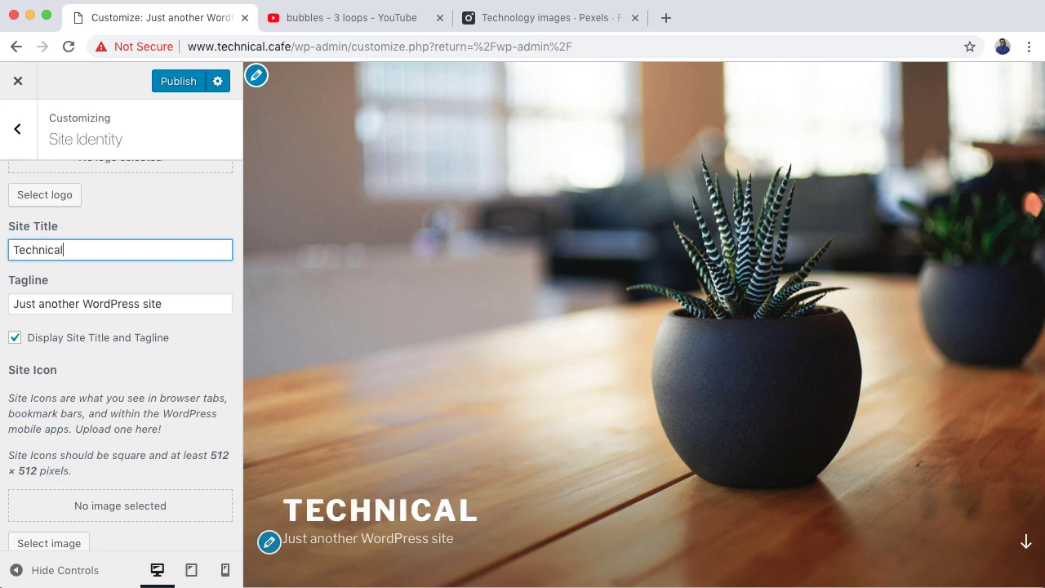
type(".cafe")
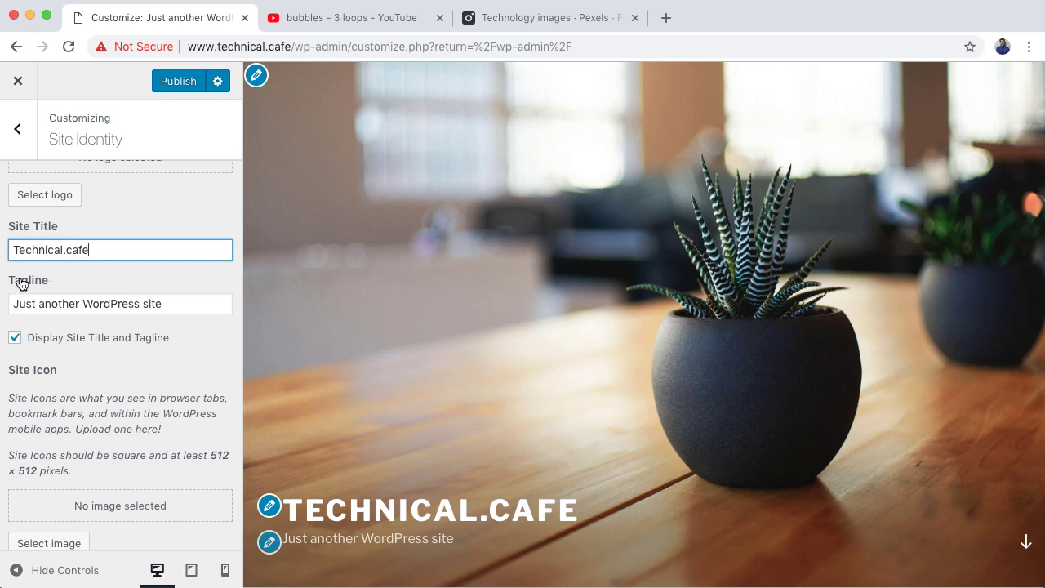
- Replace the tagline with "Your source for tech news!"
triple_click(187, 306)
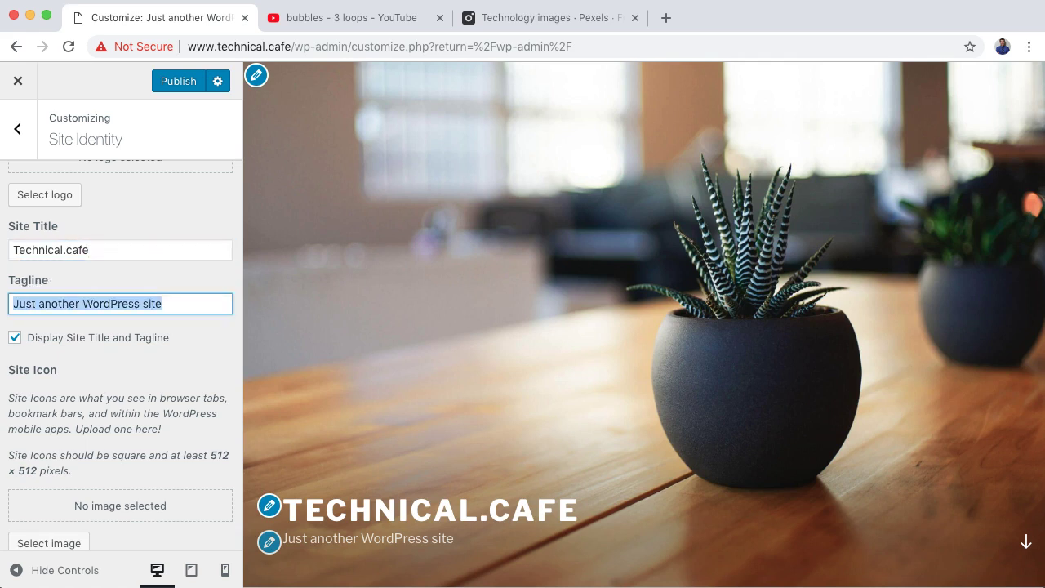
key("BackSpace")
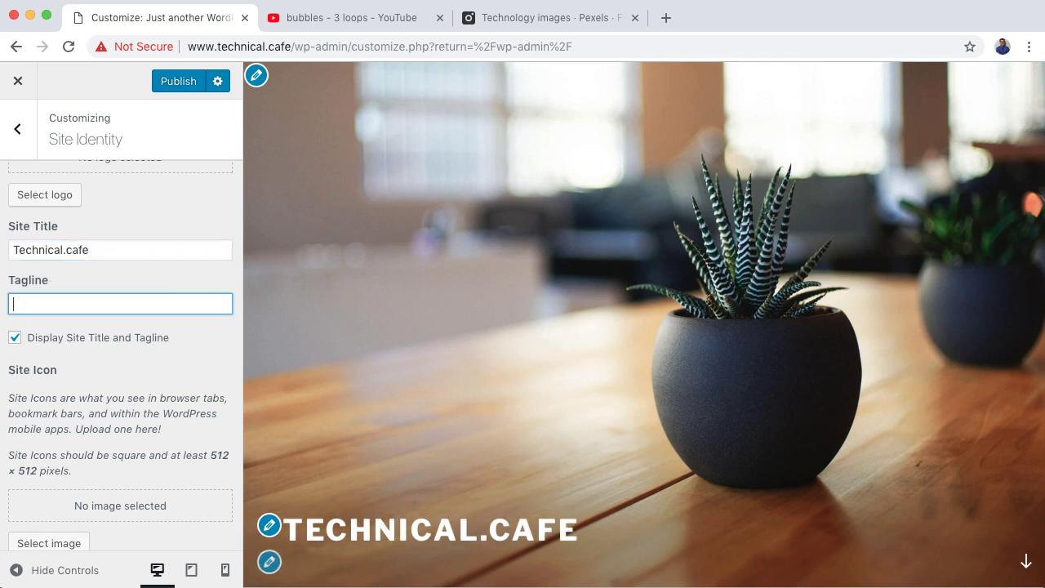
type("Your source for")
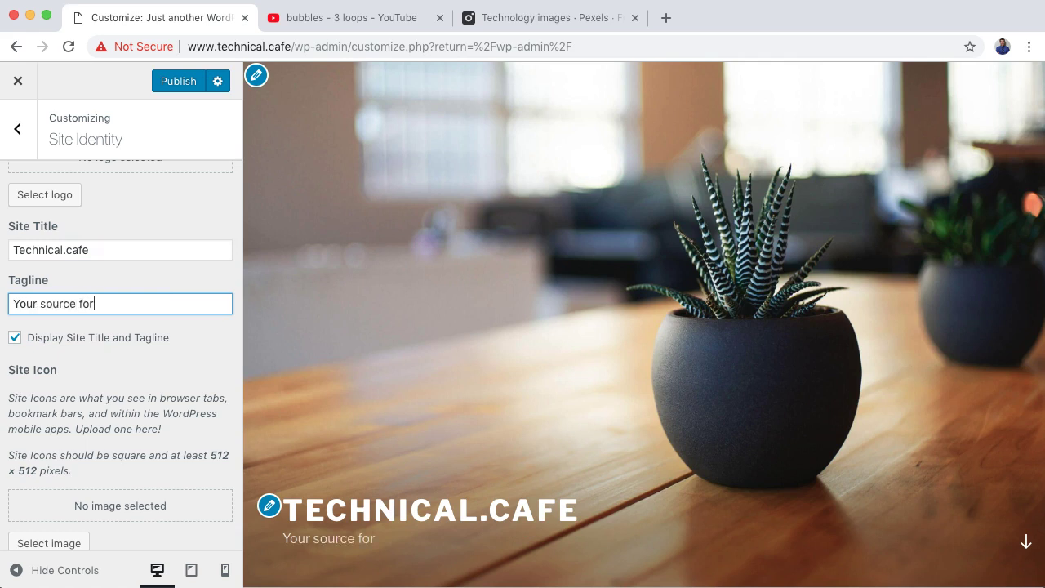
type(" tech news!")
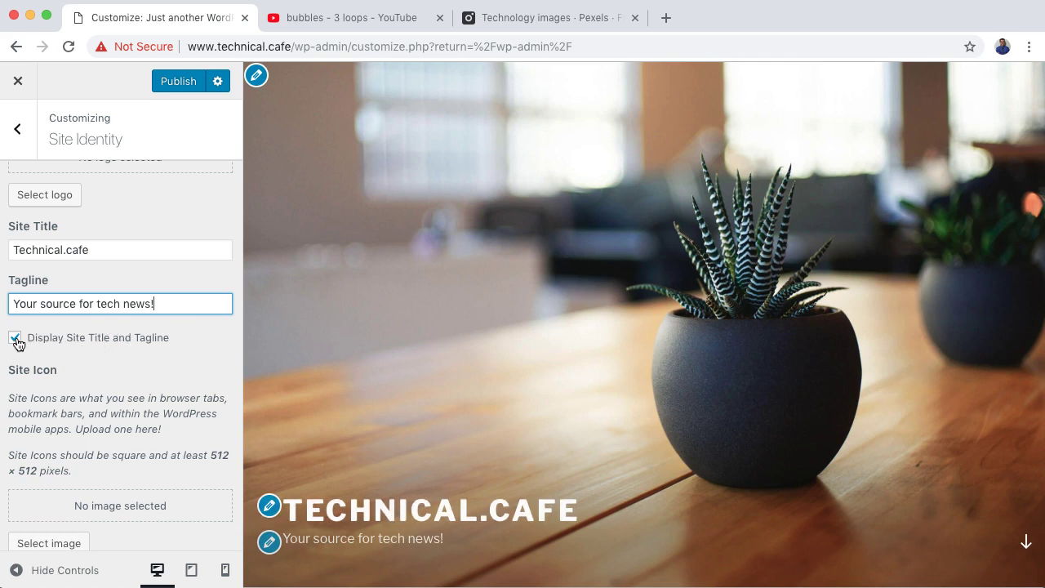
- Try hiding the site title and tagline from the header, and turn their display back on
left_click(16, 339)
scroll(227, 351, "up", 1)
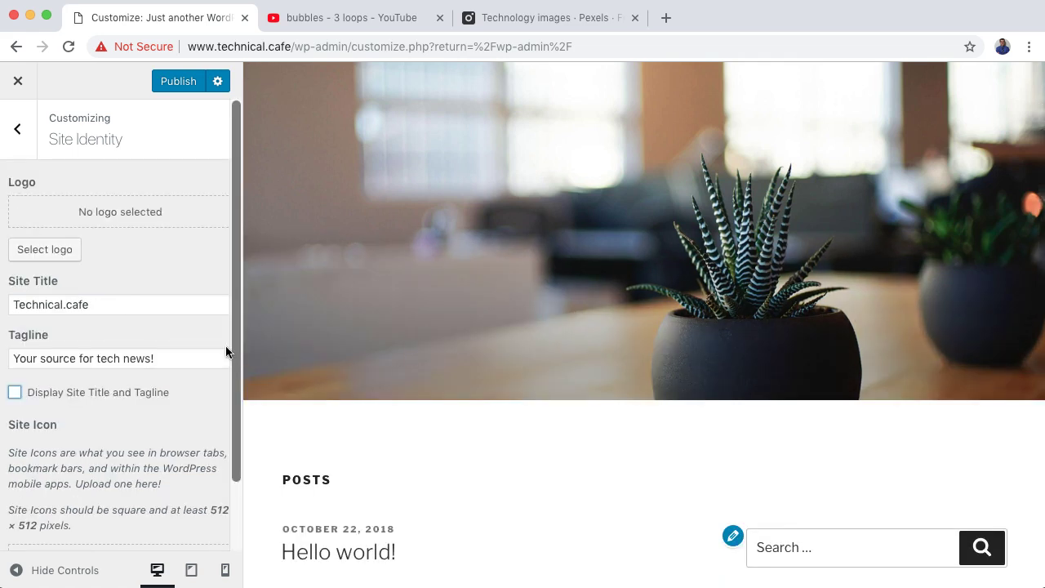
left_click(148, 393)
scroll(150, 397, "down", 1)
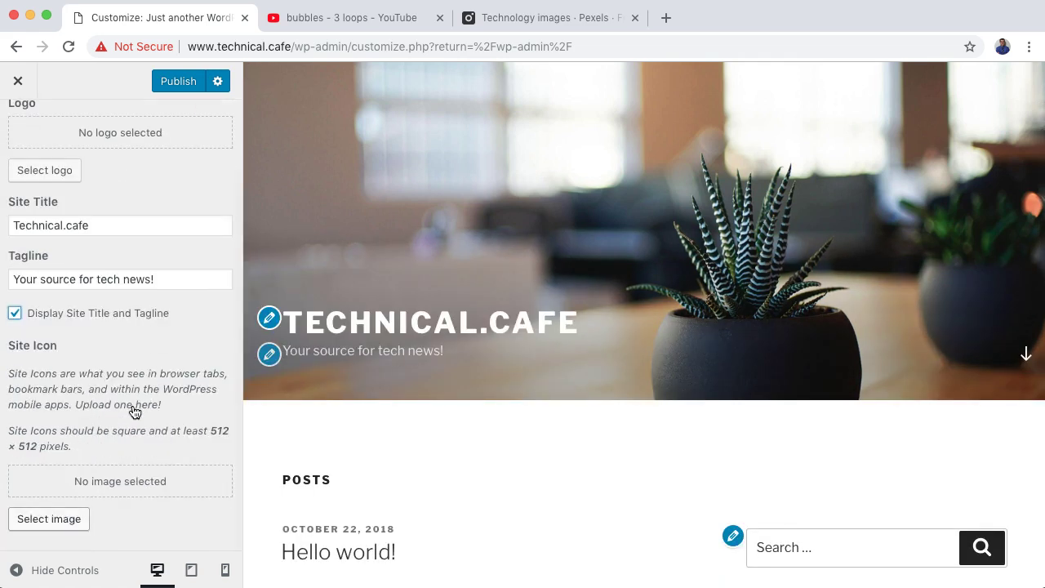
- Publish the site identity changes and return to the main customizer sections, checking the homepage preview
left_click(176, 86)
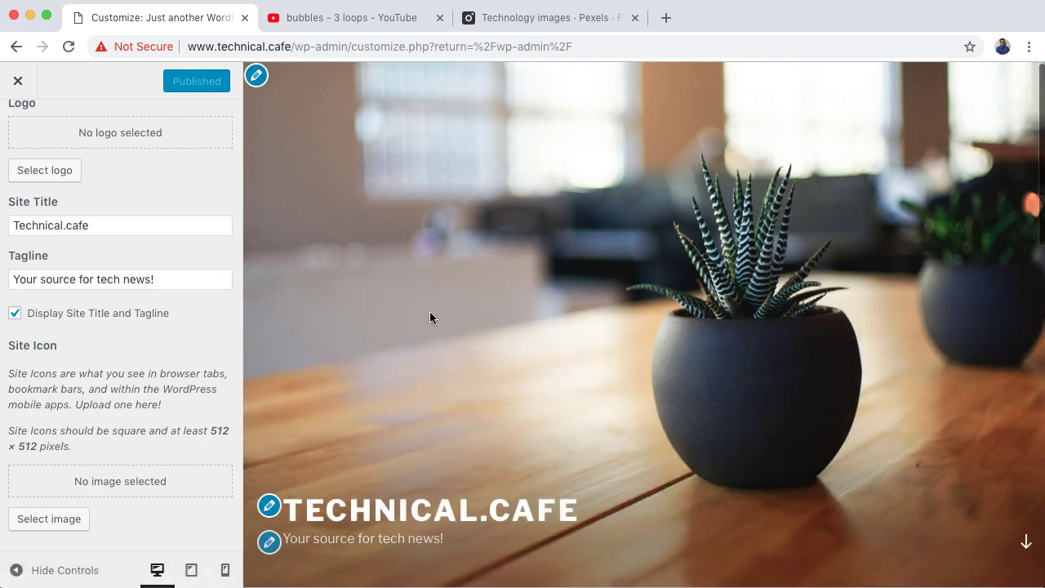
scroll(49, 147, "up", 3)
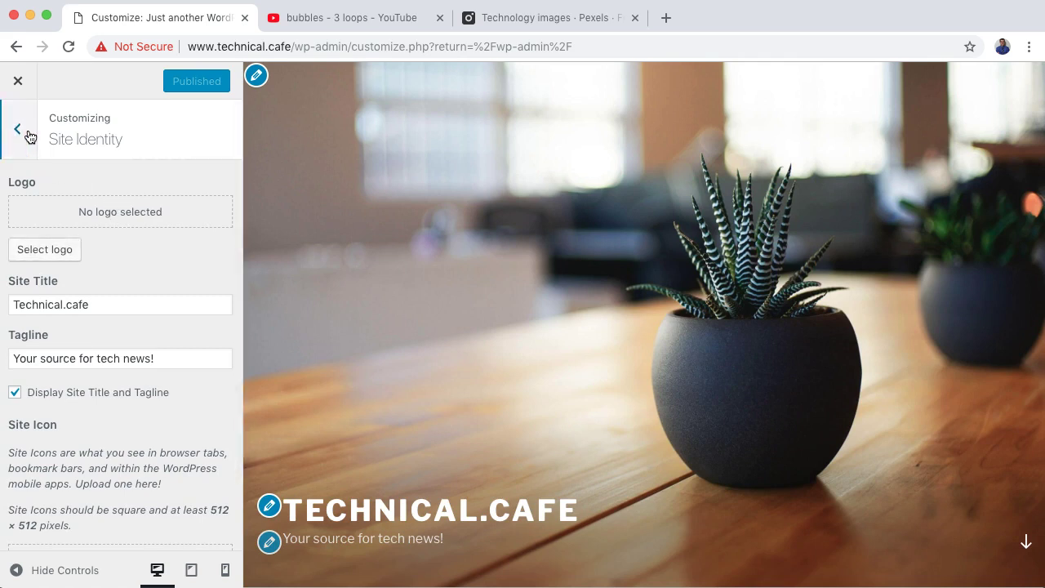
left_click(18, 131)
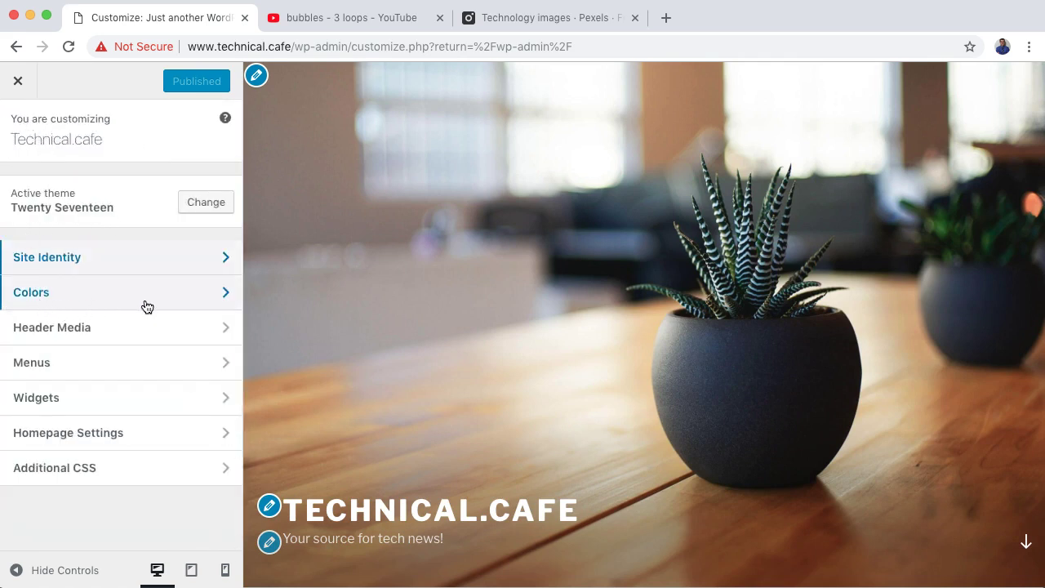
scroll(351, 318, "down", 10)
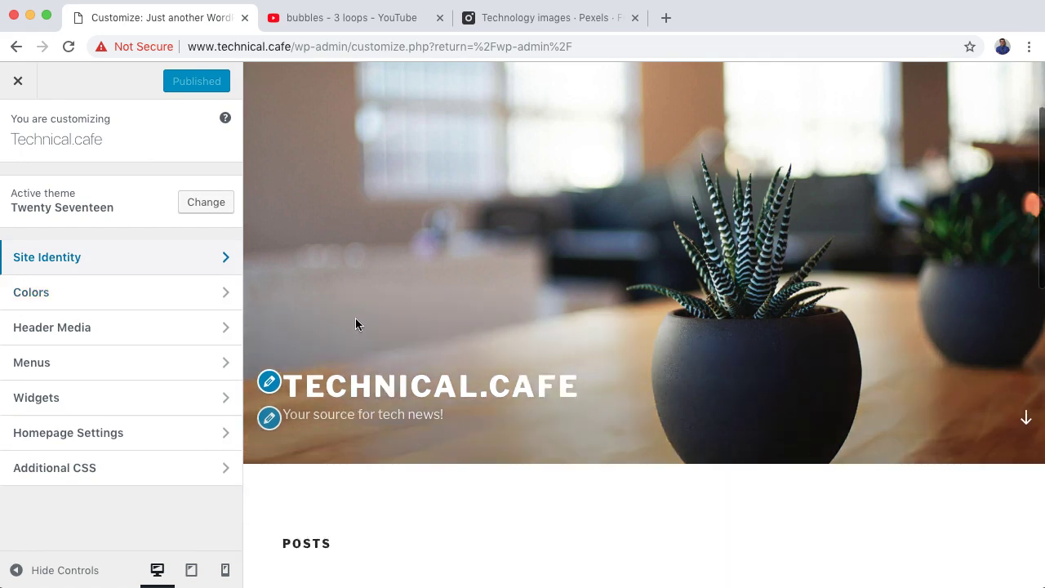
scroll(349, 318, "up", 1)
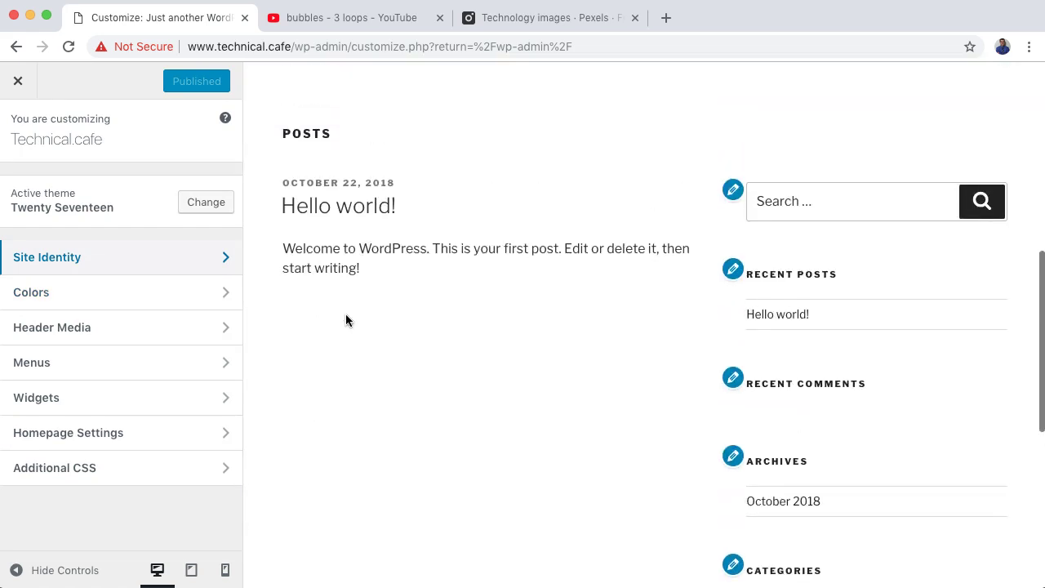
- Try the Dark and Custom color schemes, restore the Light scheme and publish it, and leave the Colors settings
left_click(170, 293)
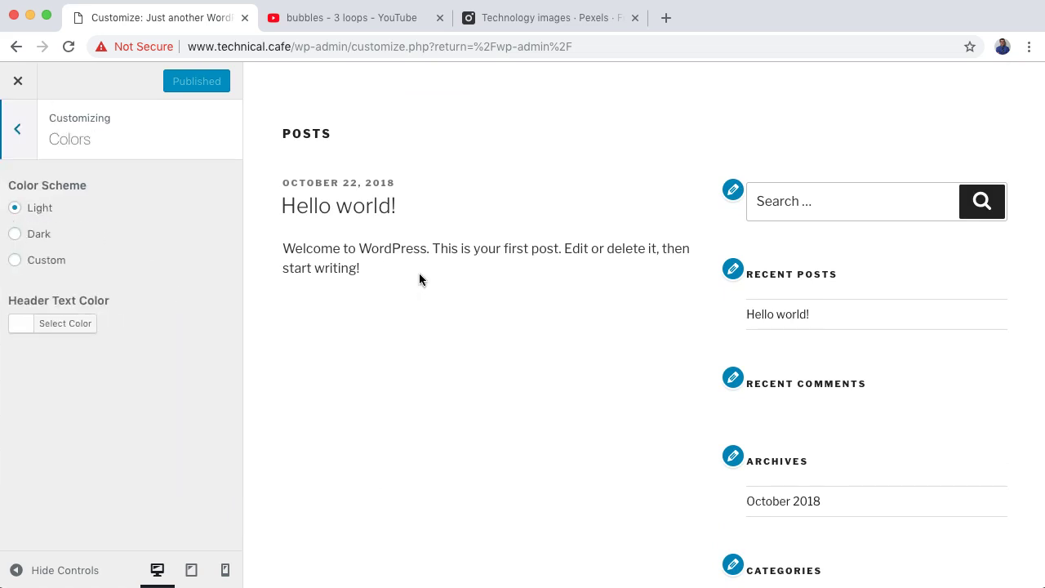
scroll(338, 269, "up", 1)
scroll(354, 260, "up", 5)
scroll(357, 260, "down", 3)
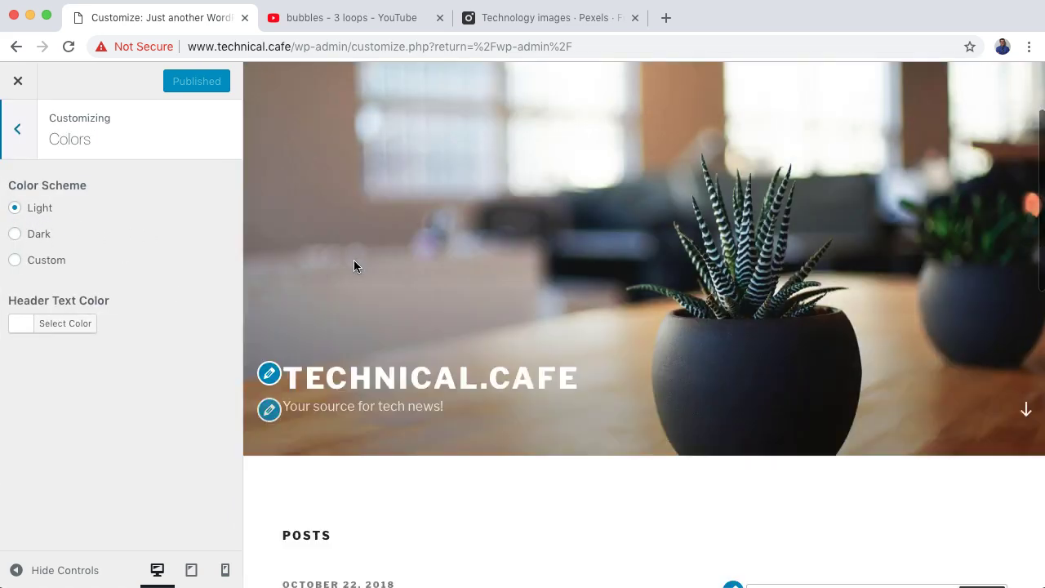
left_click(37, 235)
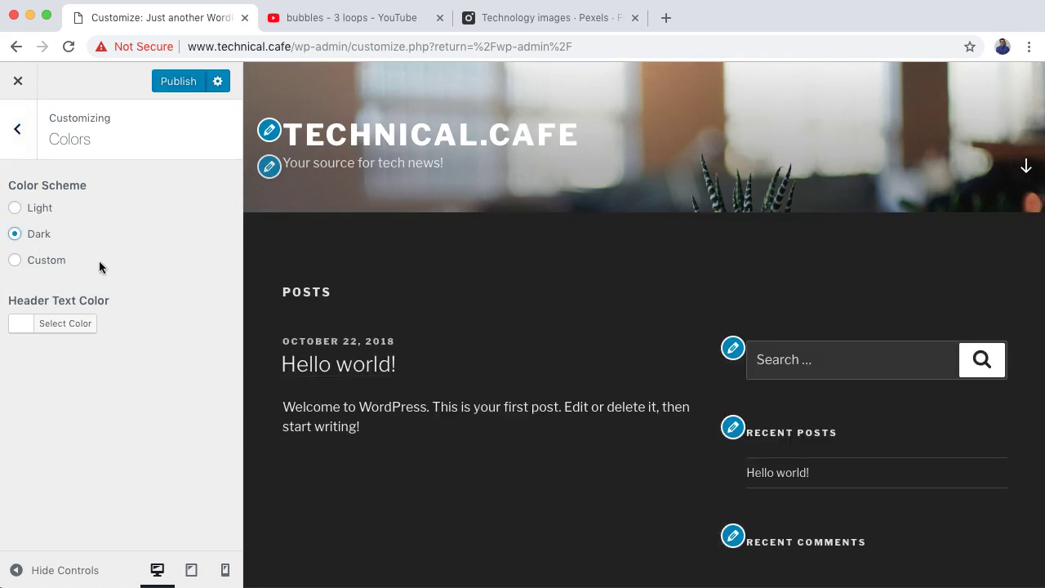
left_click(51, 261)
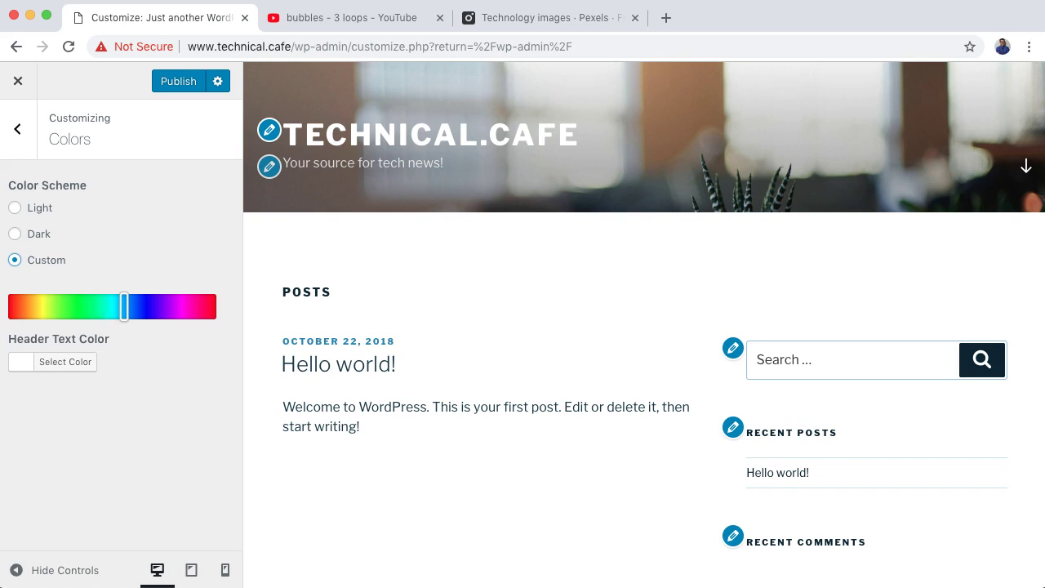
left_click(42, 210)
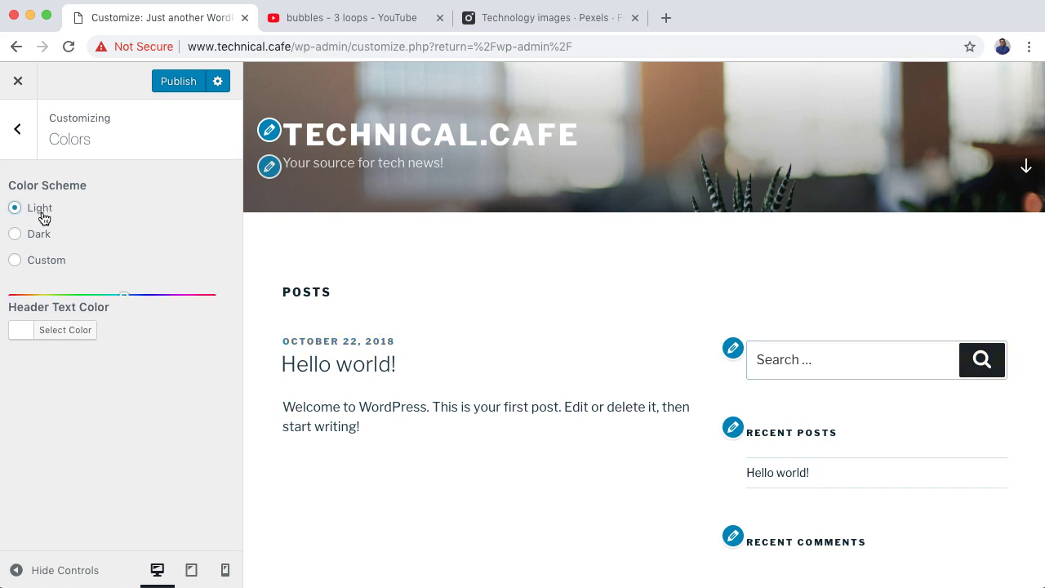
left_click(166, 80)
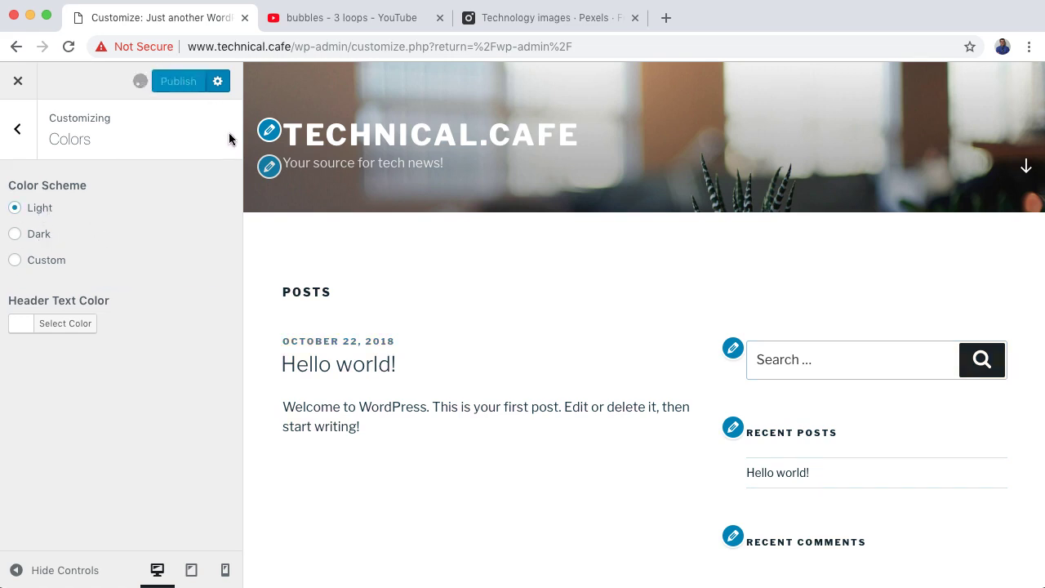
left_click(18, 131)
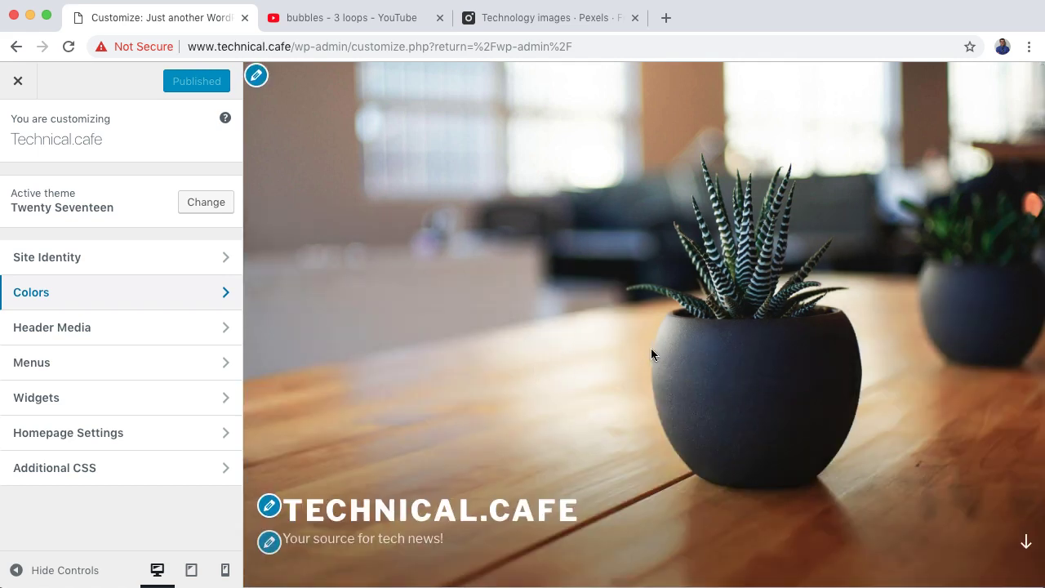
- Look over the homepage preview and open the Header Media settings
scroll(649, 360, "down", 8)
scroll(631, 385, "up", 2)
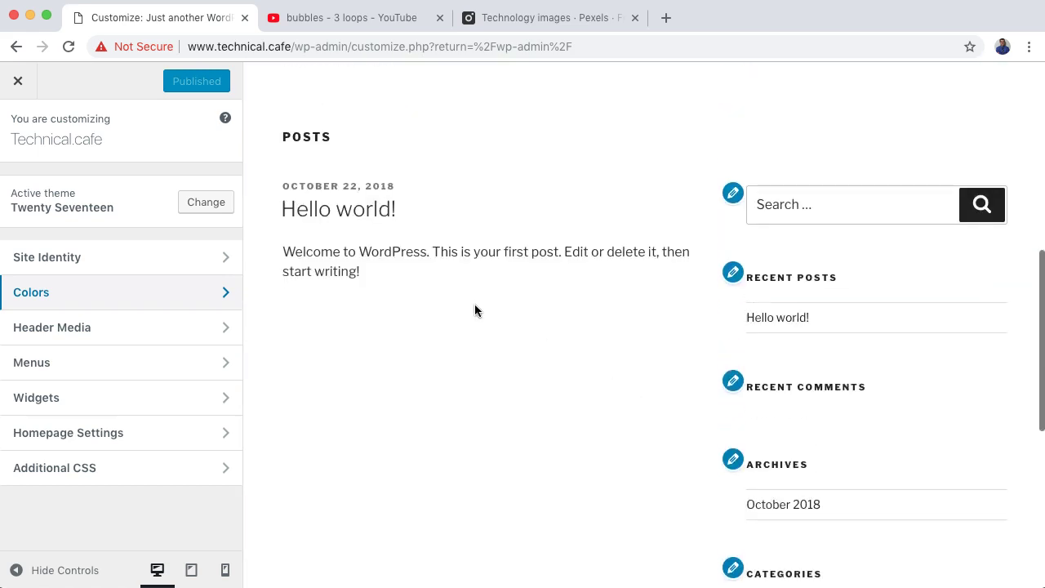
scroll(477, 312, "up", 6)
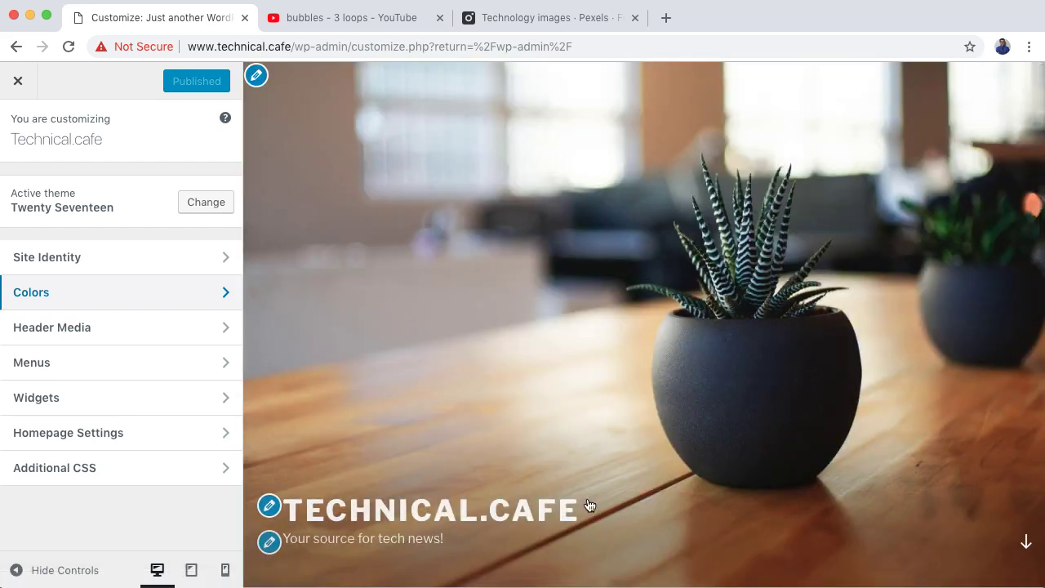
left_click(182, 328)
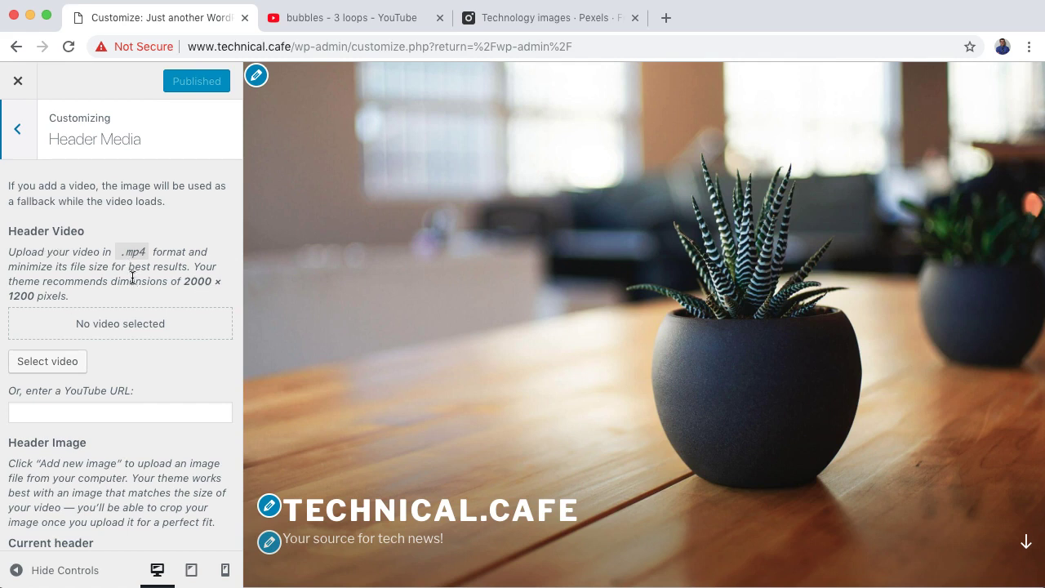
- Copy the address of the "bubbles - 3 loops" video from YouTube and enter it as the header video's YouTube URL in the WordPress customizer
left_click(352, 19)
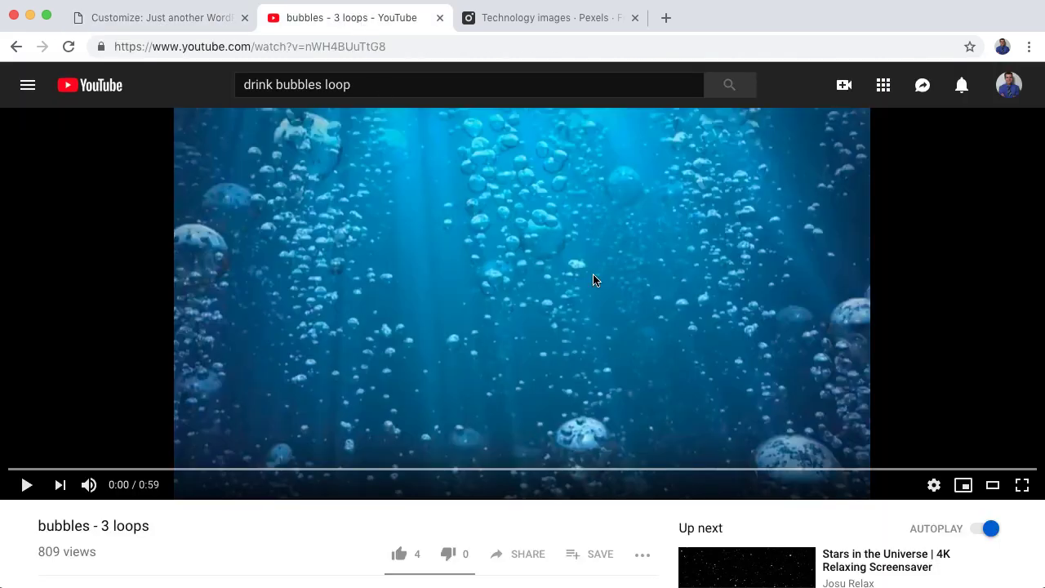
left_click(458, 46)
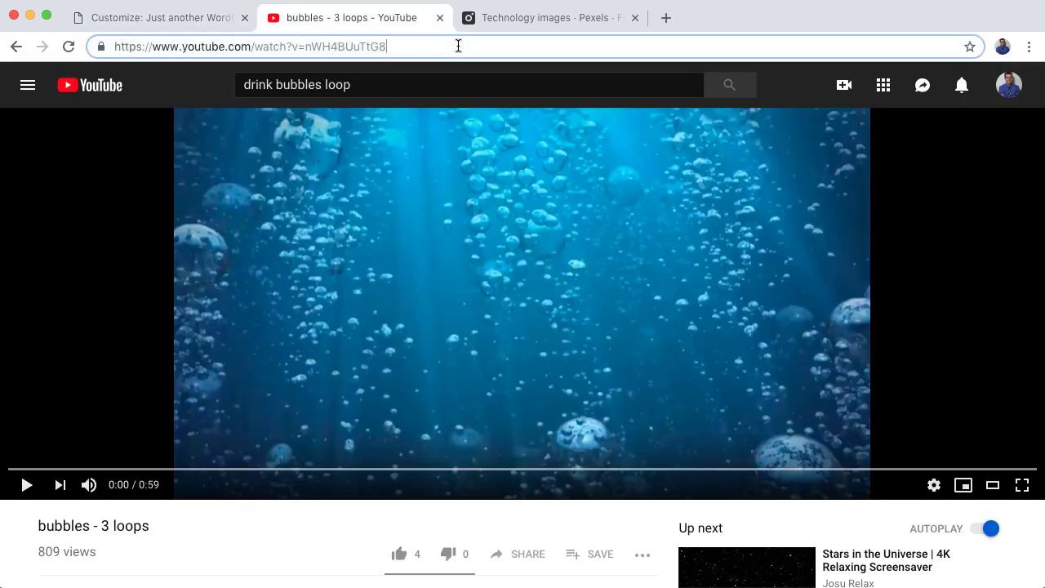
right_click(231, 46)
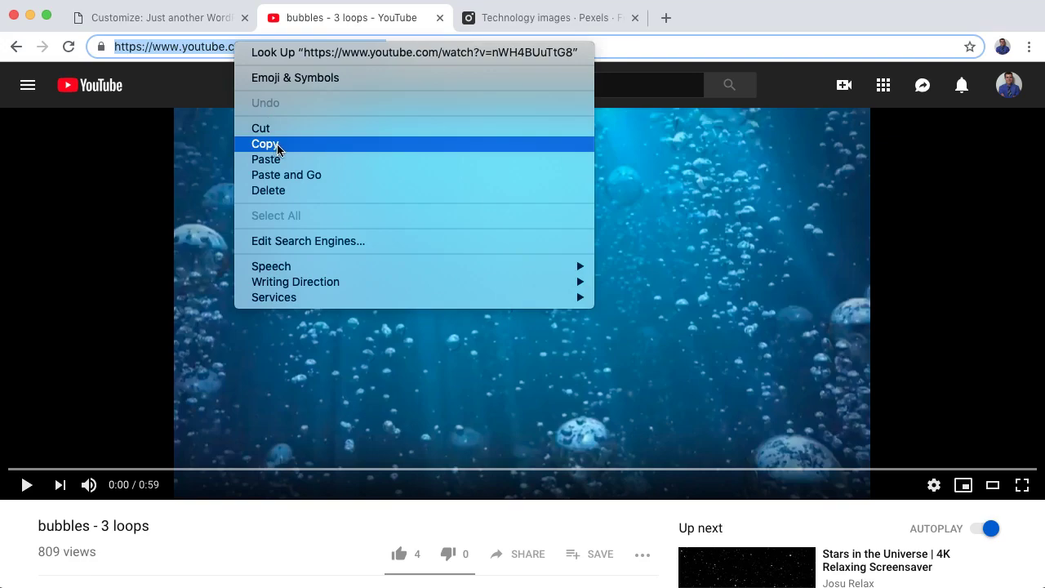
left_click(277, 148)
left_click(187, 24)
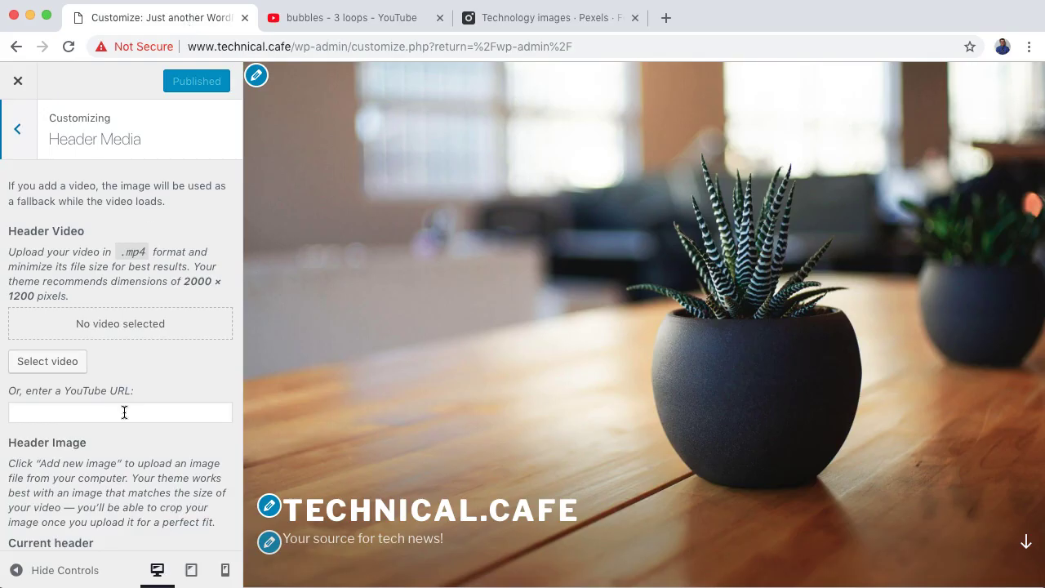
left_click(93, 413)
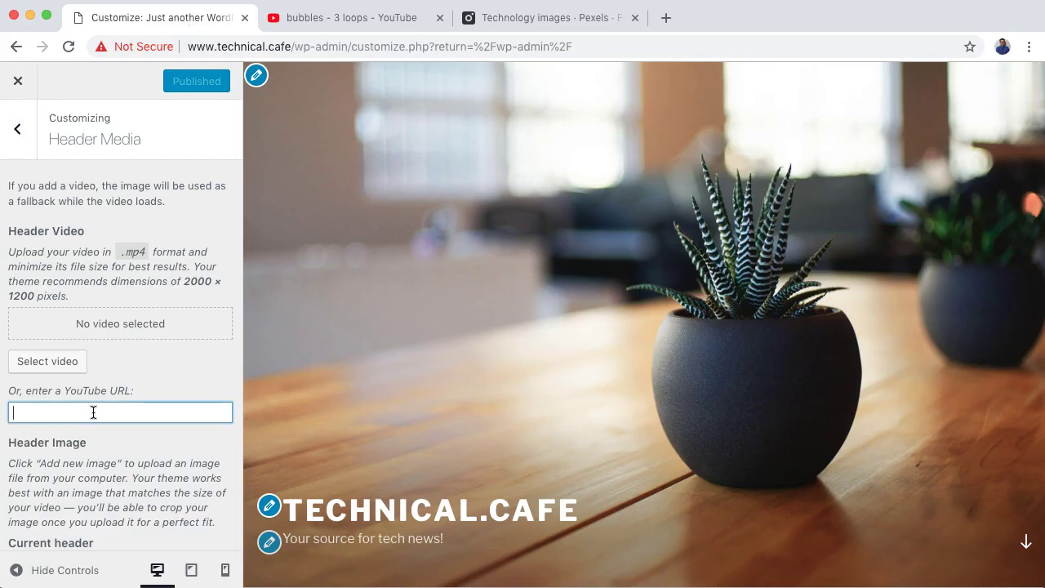
key("ctrl+v")
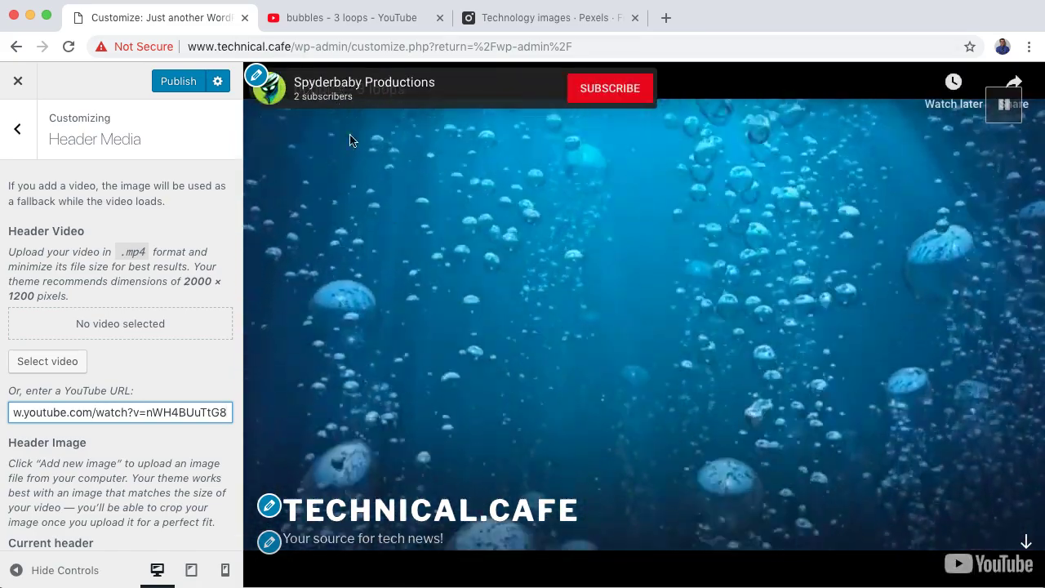
- Check the homepage preview with the video header, and clear the YouTube URL
scroll(645, 341, "down", 3)
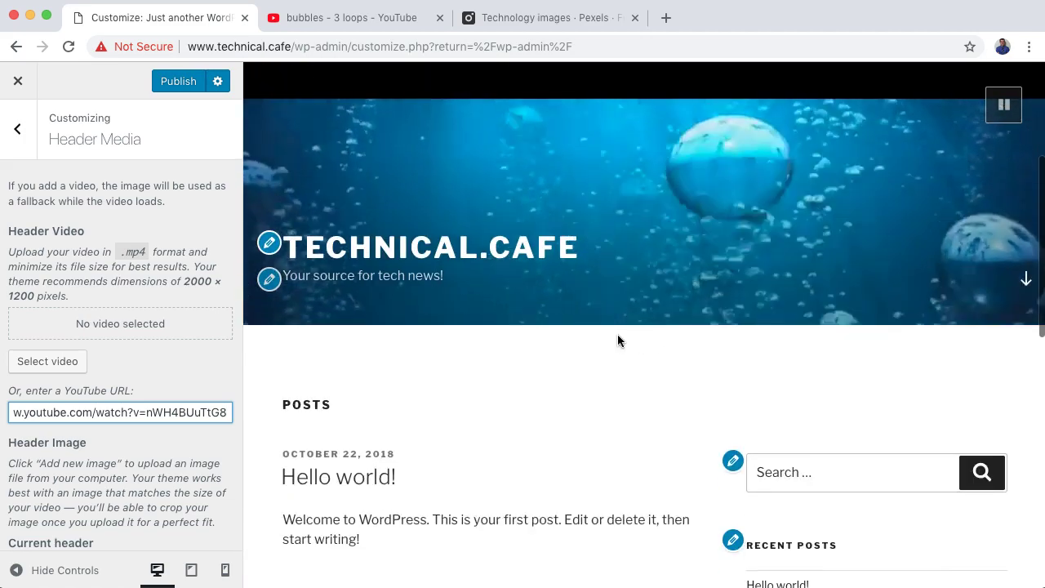
scroll(562, 342, "down", 10)
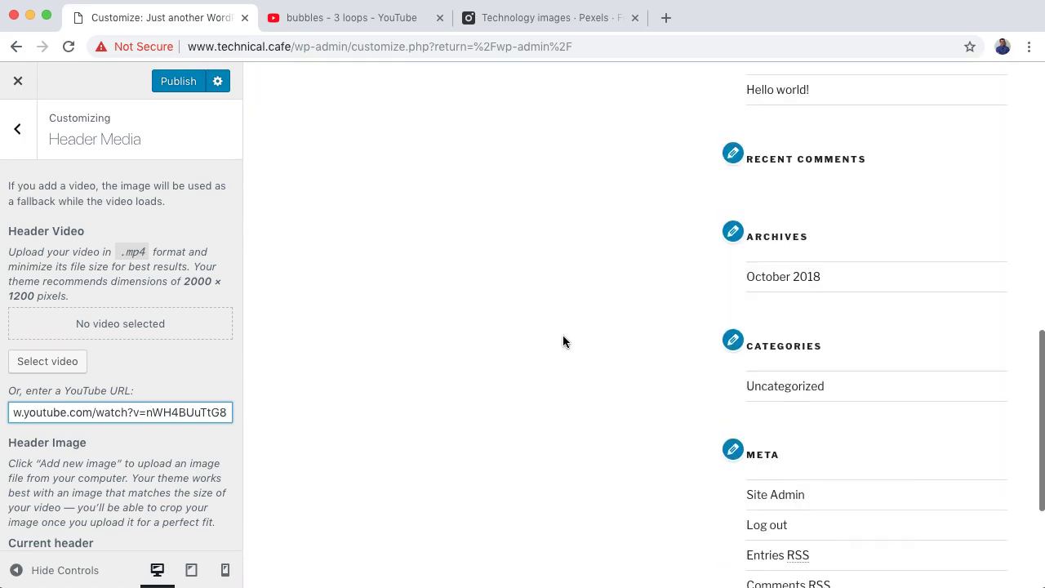
scroll(561, 340, "down", 3)
scroll(558, 340, "up", 15)
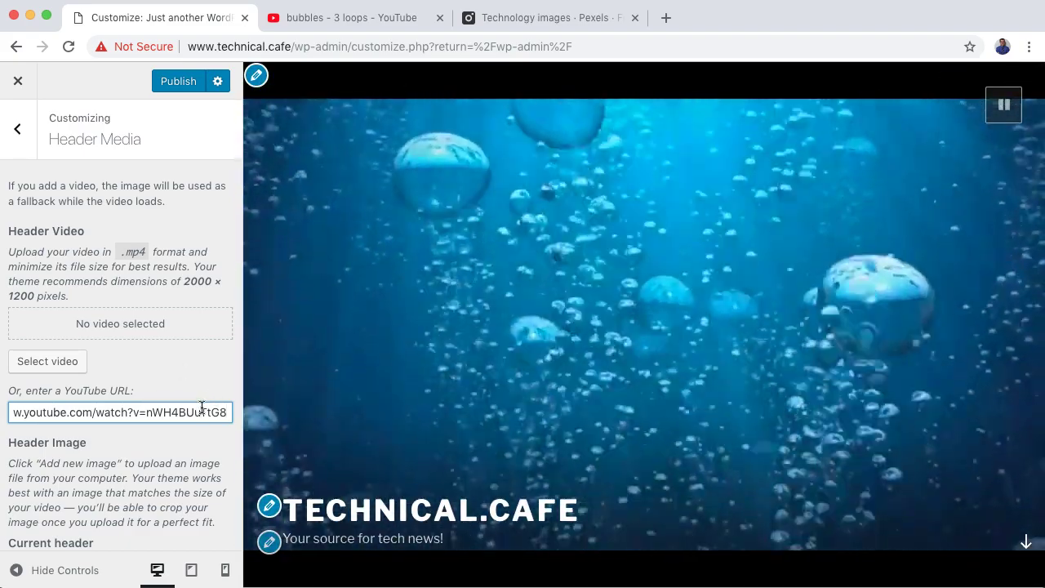
key("super+a")
key("BackSpace")
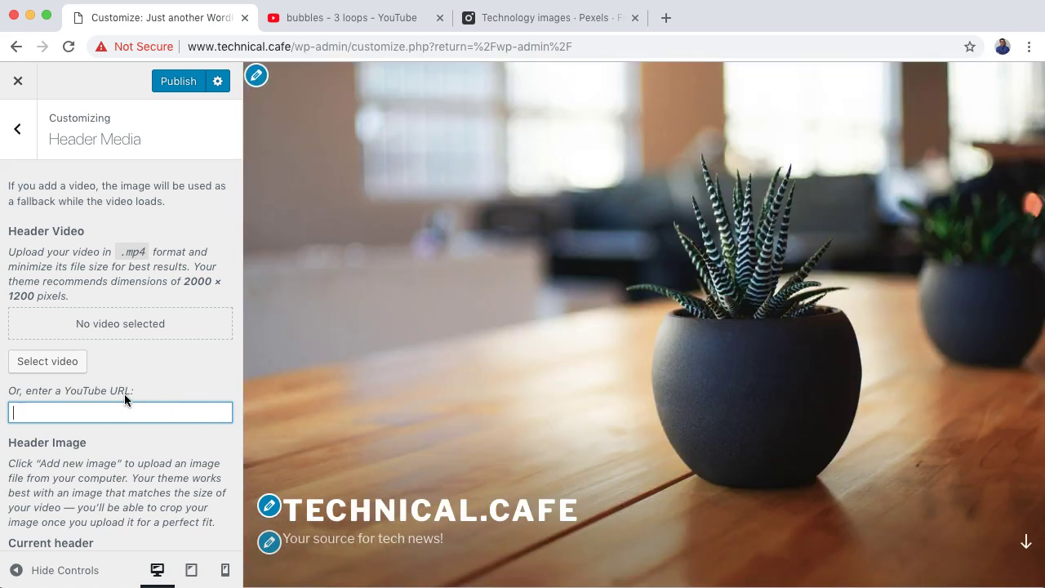
- Upload buildings.png from the Desktop as a new header image
scroll(123, 396, "down", 5)
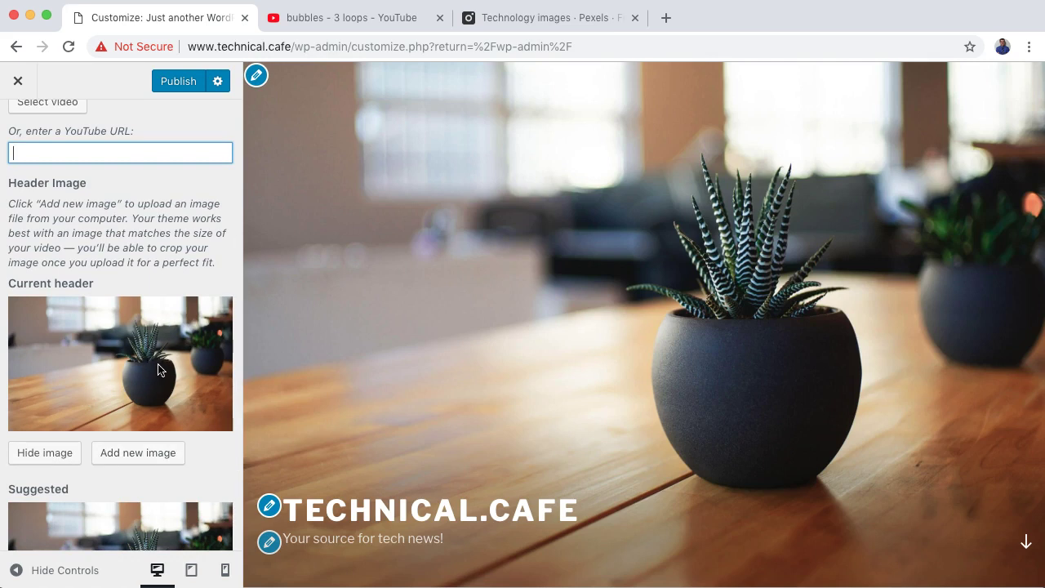
scroll(161, 370, "down", 1)
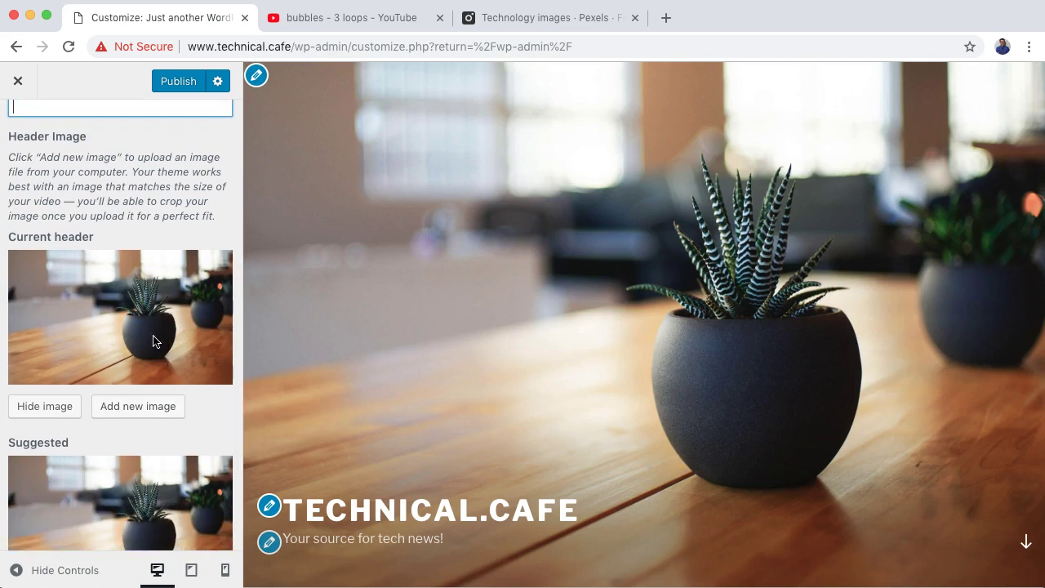
left_click(151, 409)
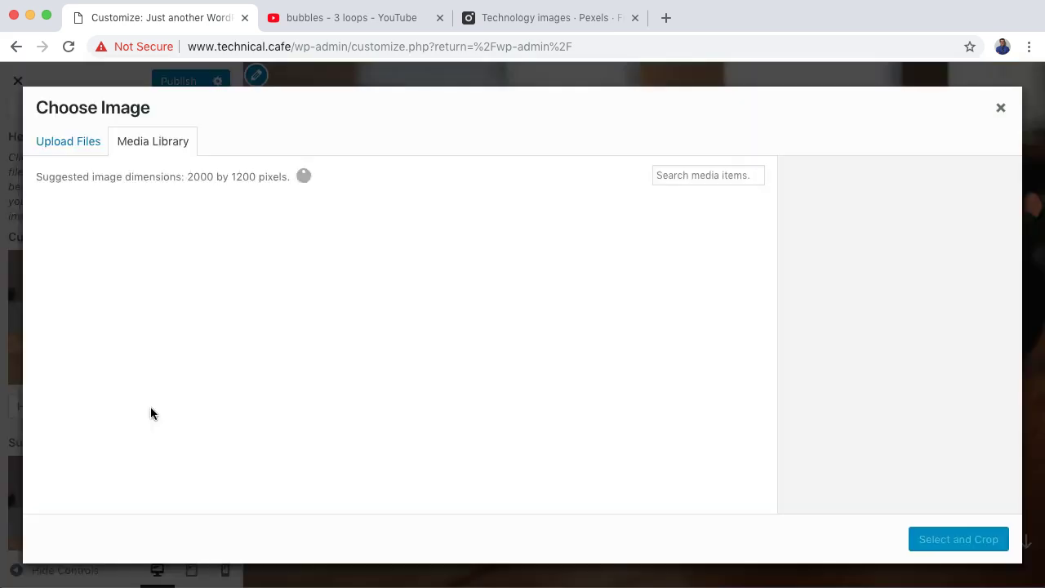
left_click(72, 152)
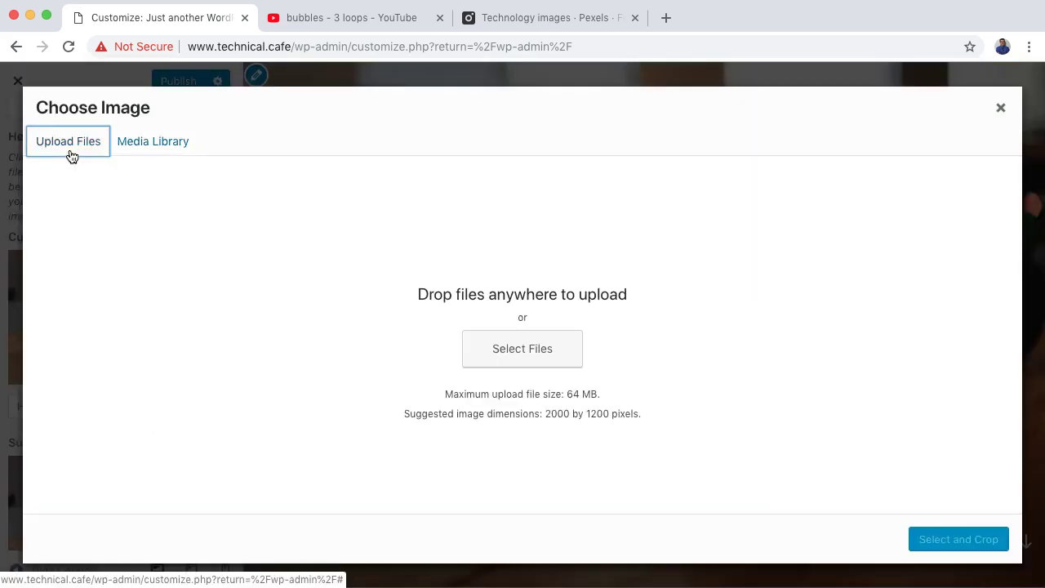
left_click(531, 358)
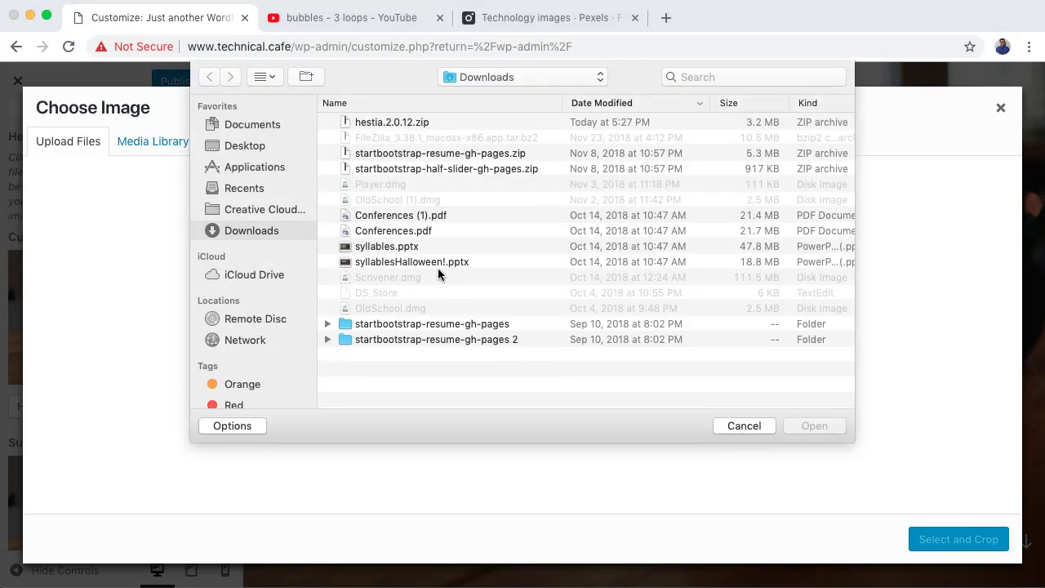
left_click(245, 145)
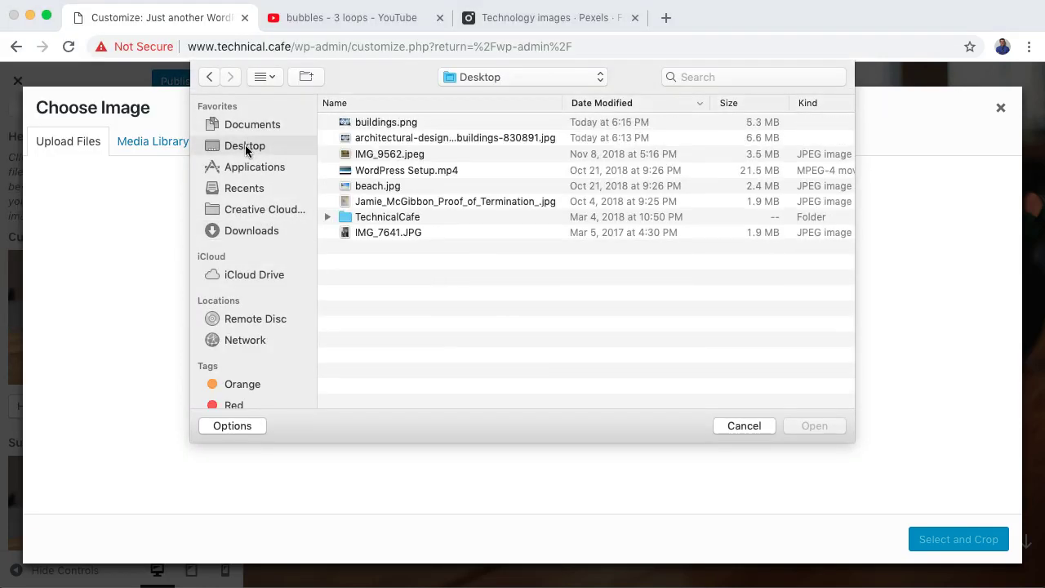
left_click(396, 124)
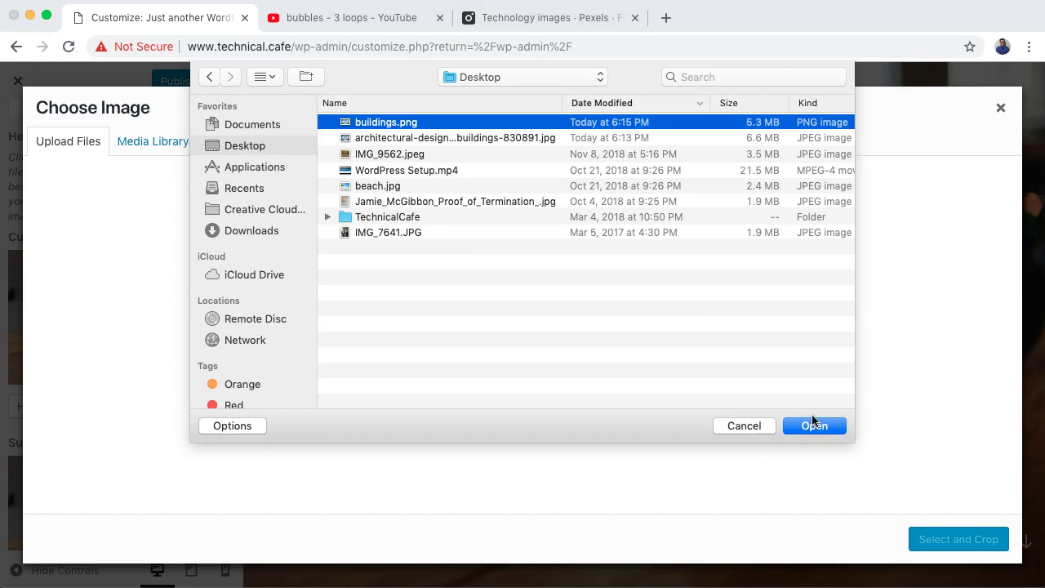
left_click(813, 425)
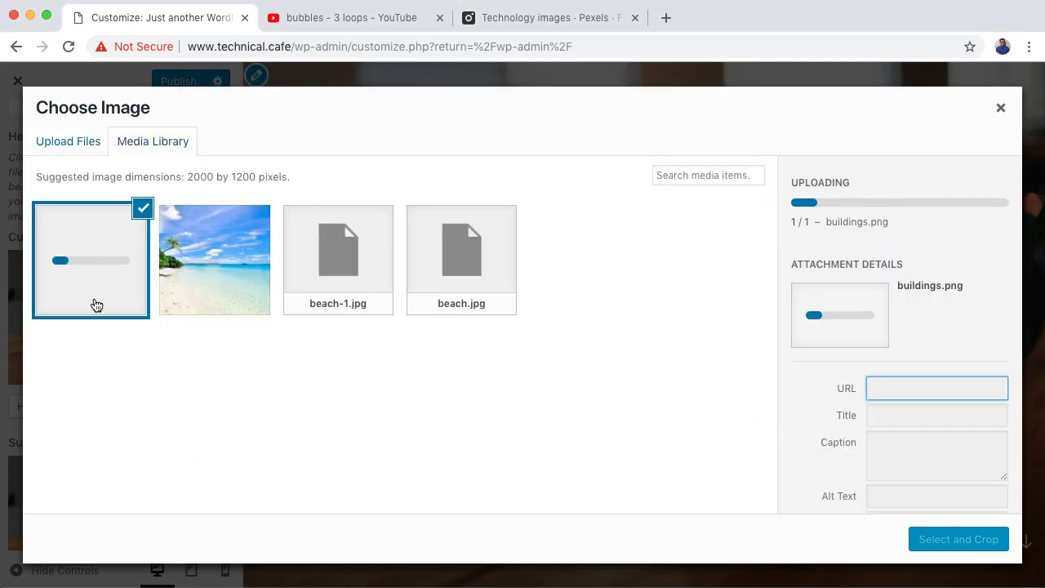
- Switch to Pexels and browse the technology image results to view the skyscraper photo
left_click(562, 14)
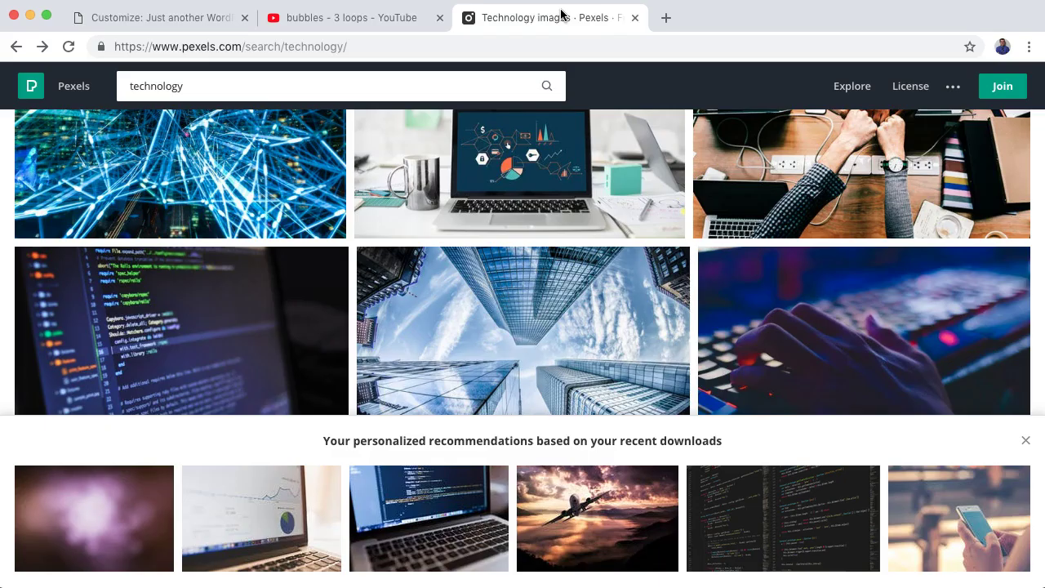
scroll(306, 216, "up", 5)
scroll(341, 186, "down", 2)
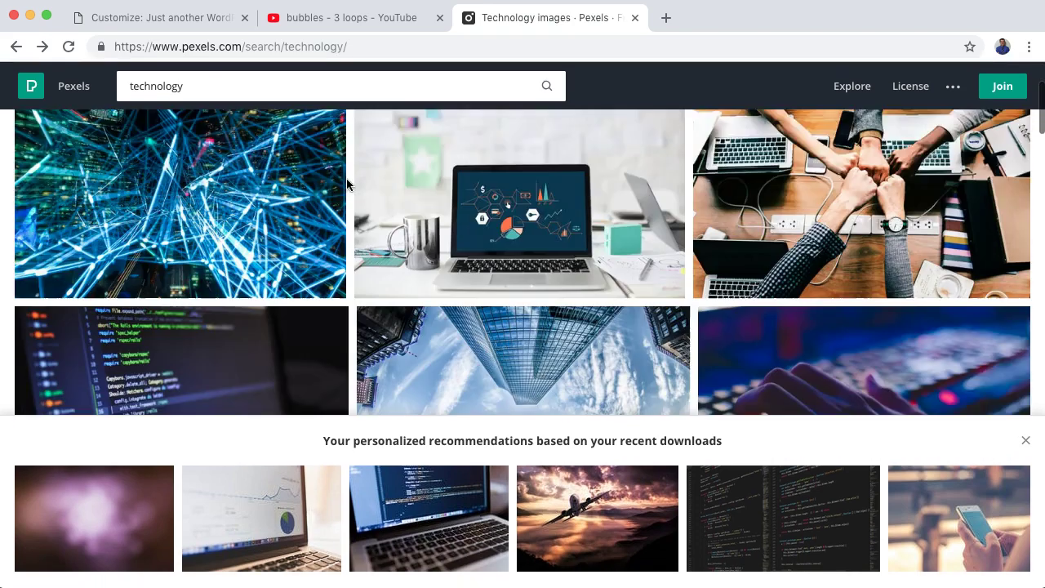
scroll(348, 184, "down", 3)
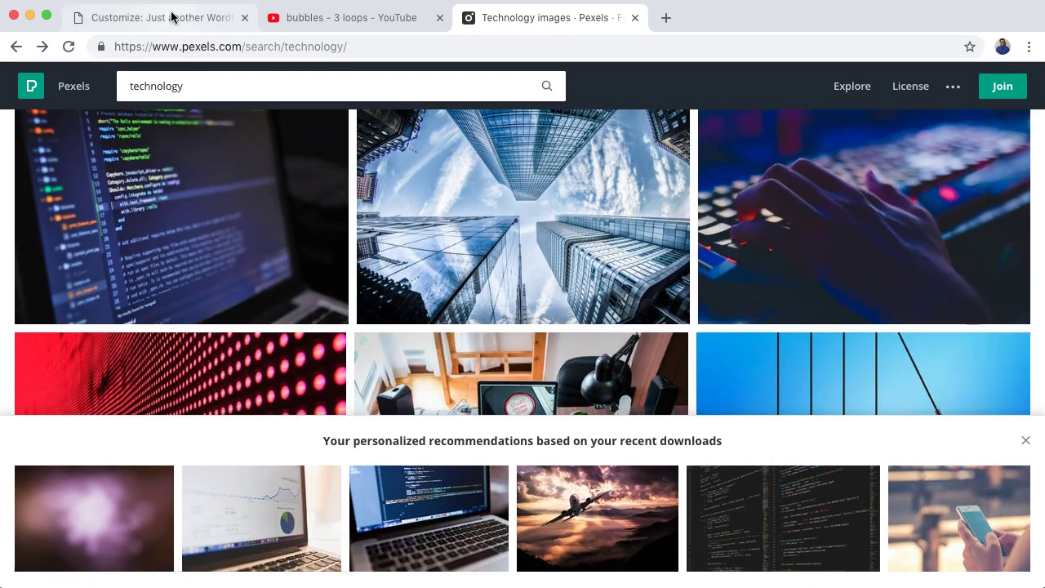
- Return to the WordPress customizer and set buildings.png as the header image, cropping it with the default crop area
left_click(172, 17)
left_click(947, 544)
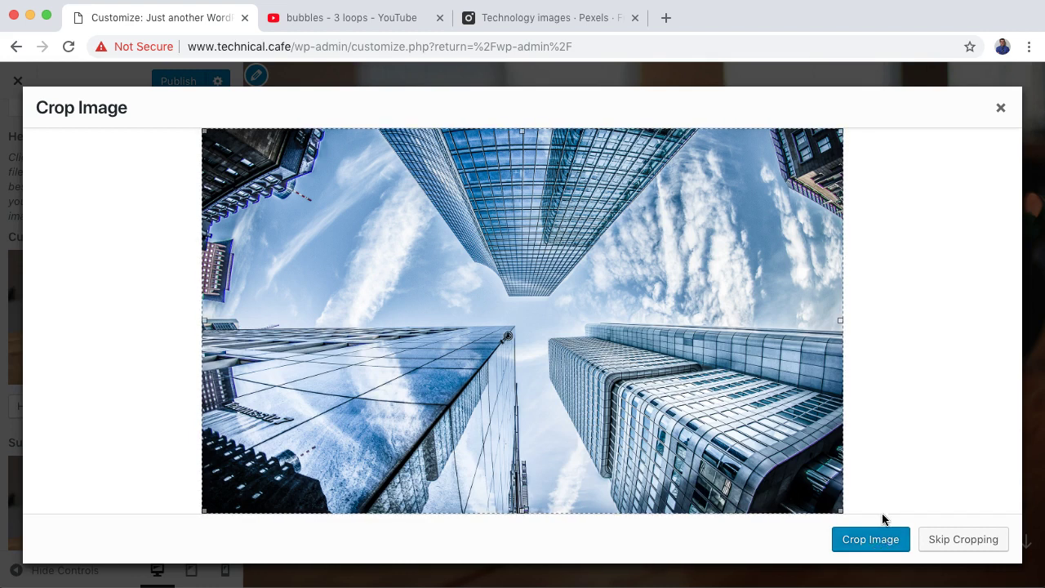
left_click(876, 543)
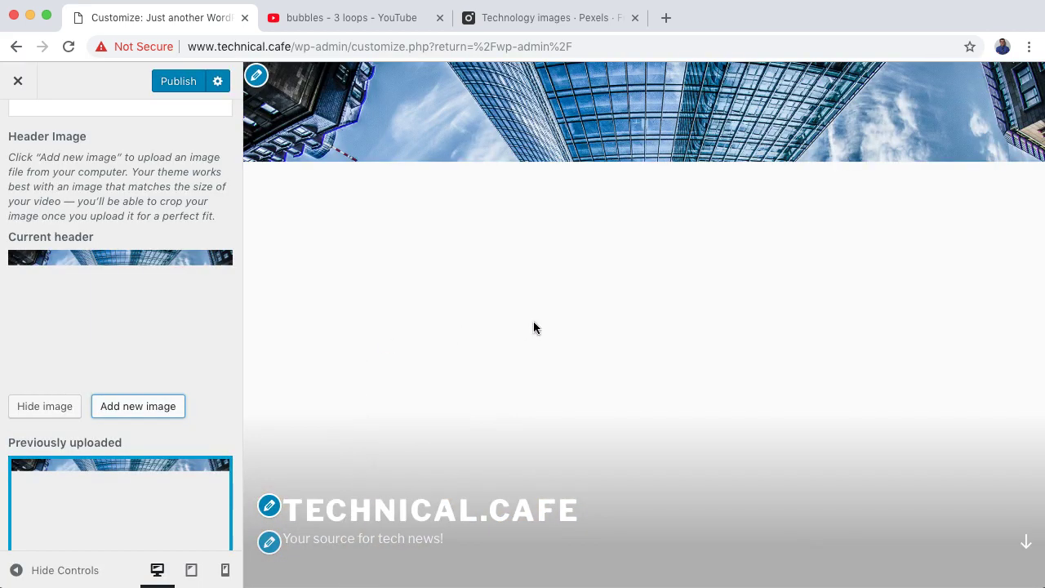
- Examine the header video and image settings and check how the new header image looks in the homepage preview
scroll(123, 237, "down", 5)
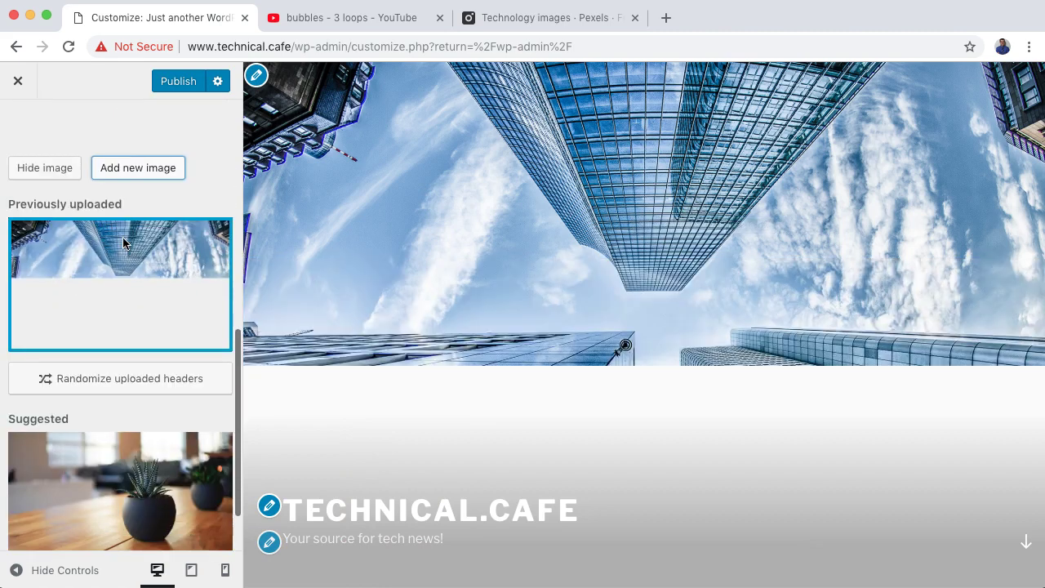
scroll(127, 236, "up", 5)
scroll(129, 237, "up", 5)
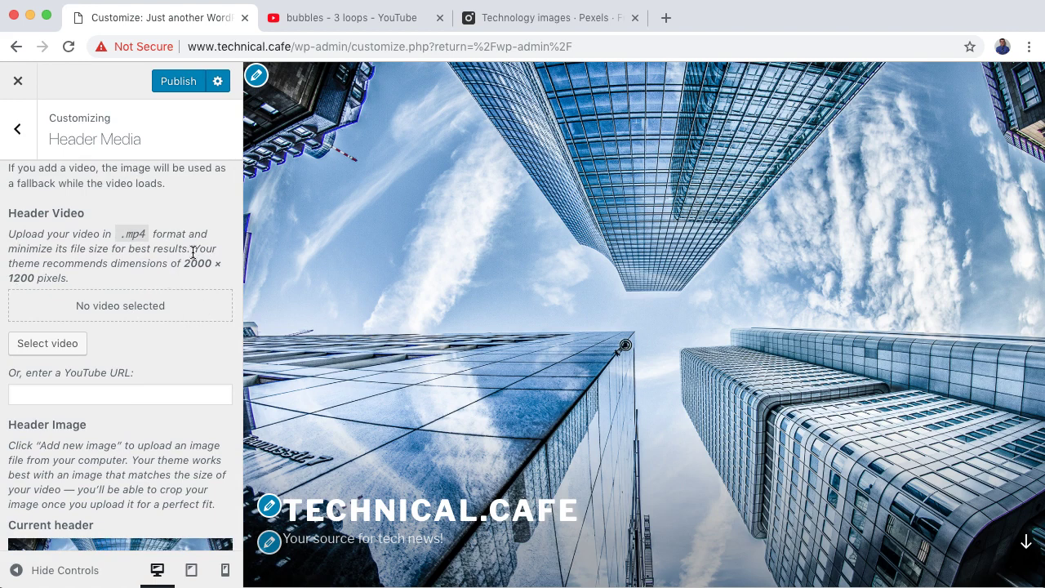
scroll(189, 262, "up", 1)
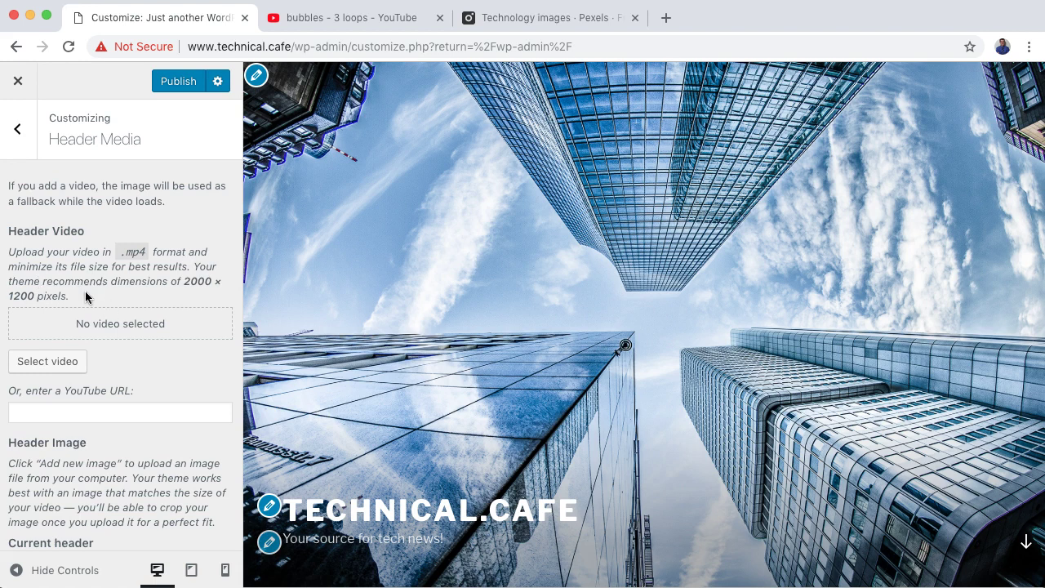
scroll(93, 276, "down", 5)
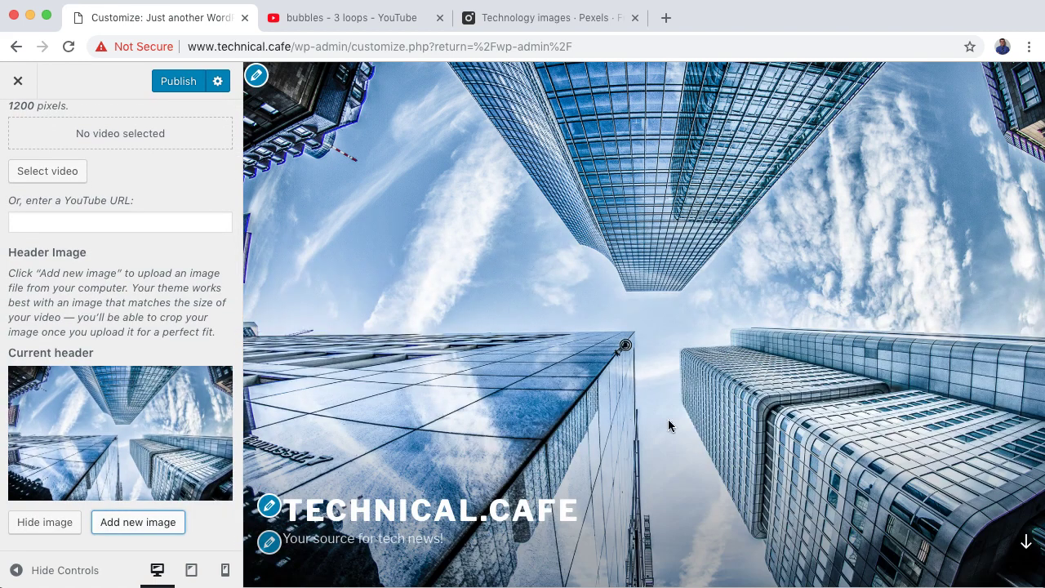
scroll(662, 327, "down", 5)
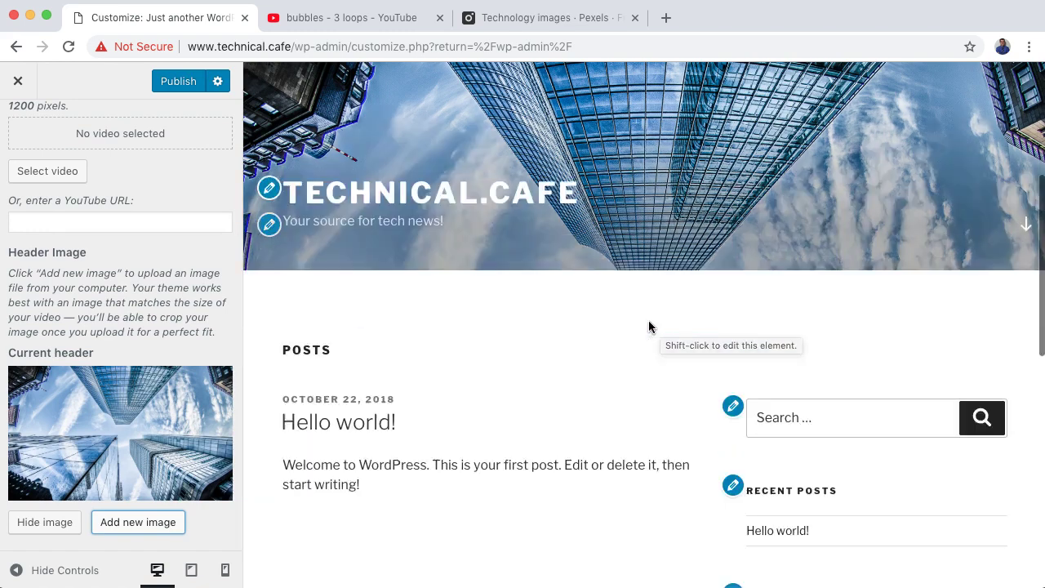
scroll(449, 303, "up", 4)
scroll(113, 258, "up", 3)
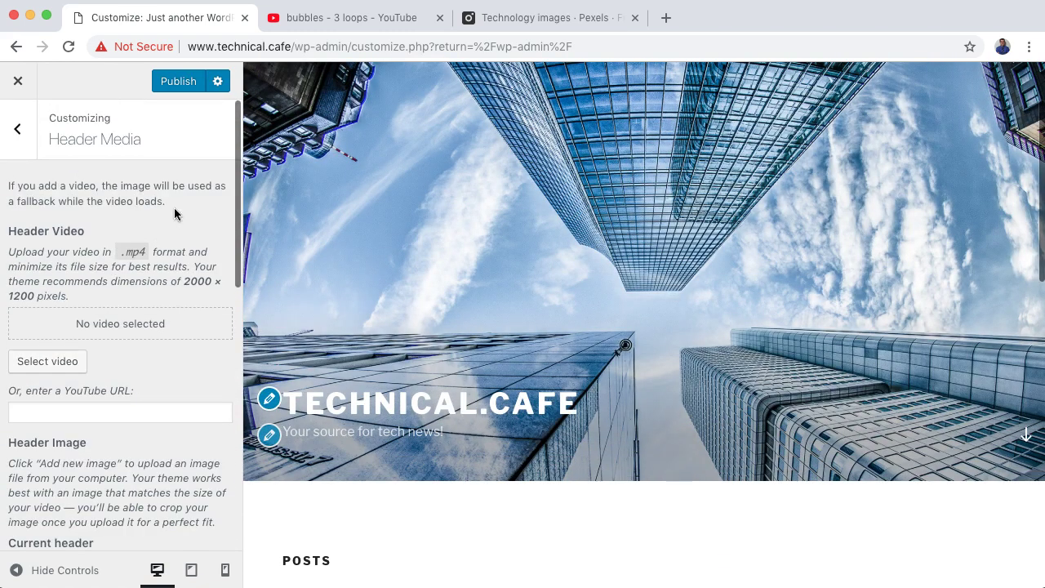
- Publish the header media changes and return to the main customizer sections, checking the homepage preview
left_click(175, 82)
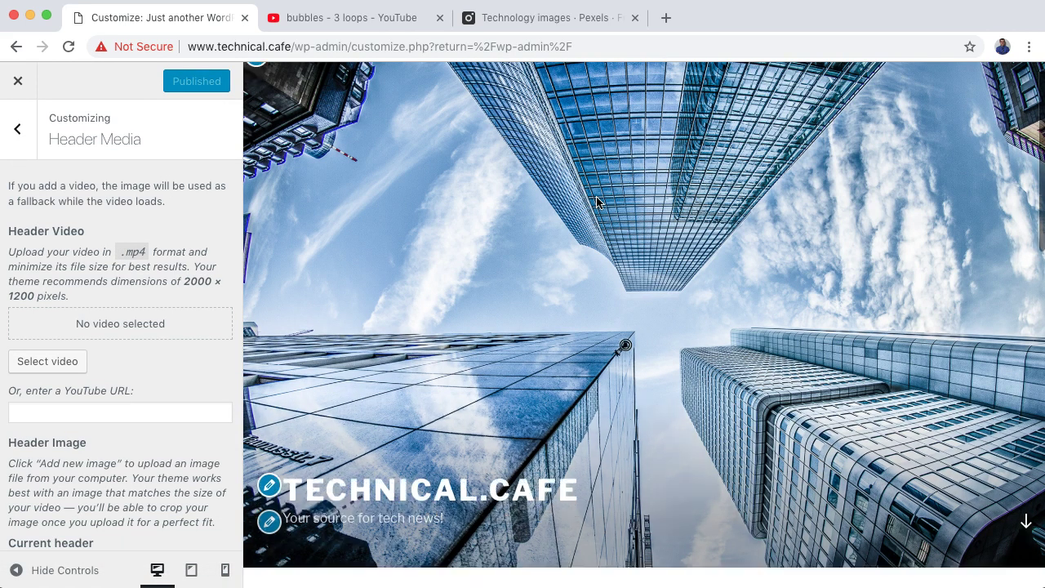
left_click(22, 133)
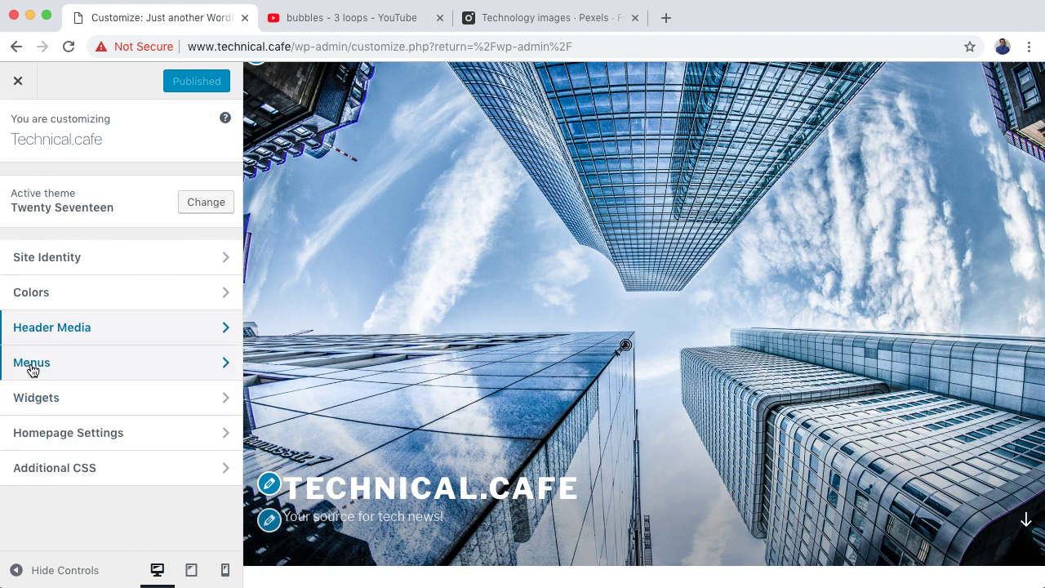
scroll(509, 355, "down", 2)
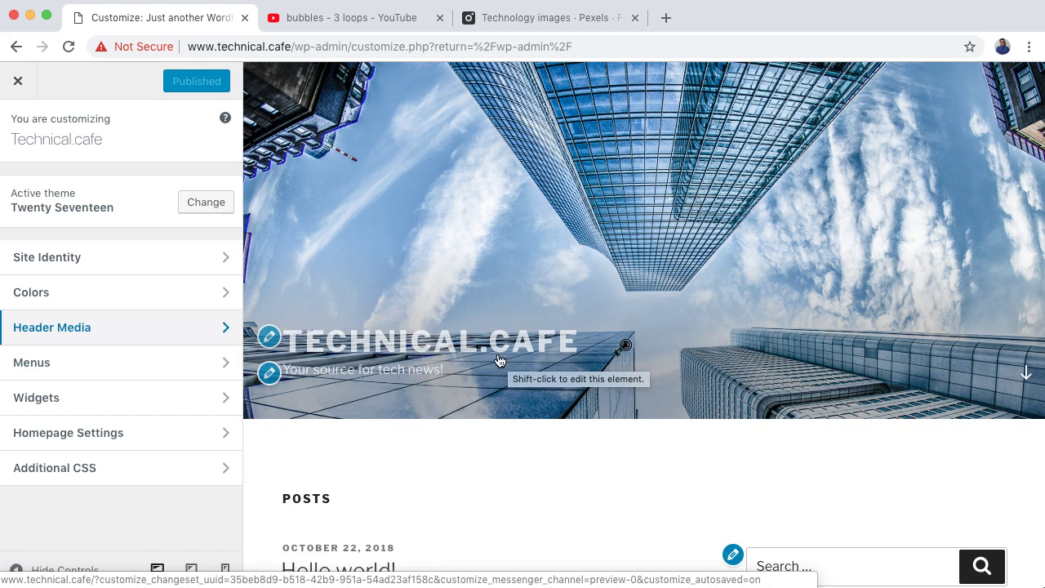
- Look over the homepage preview and the Menus section, and return to the main customizer sections
scroll(504, 360, "down", 2)
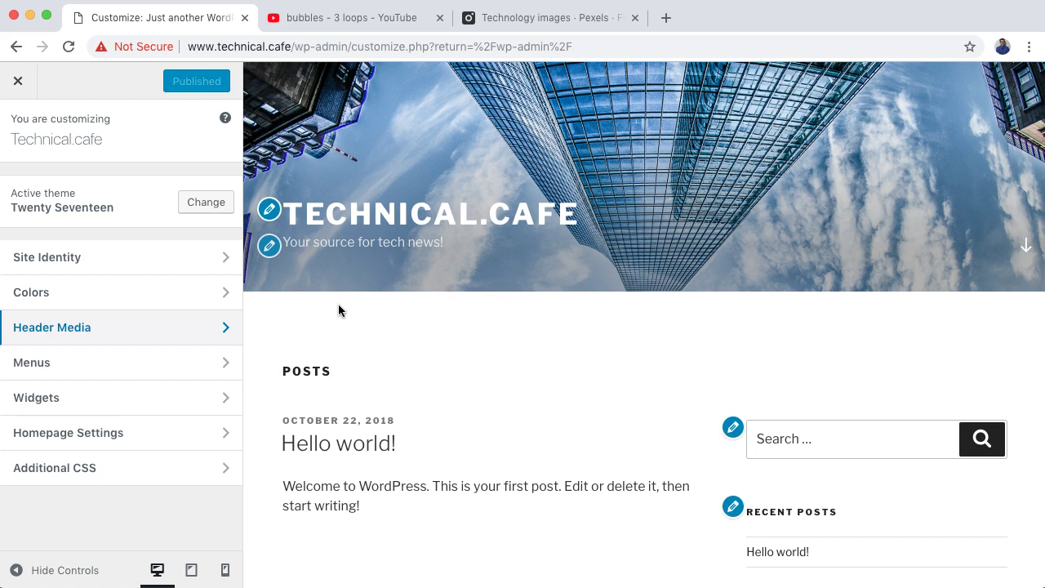
scroll(303, 349, "up", 3)
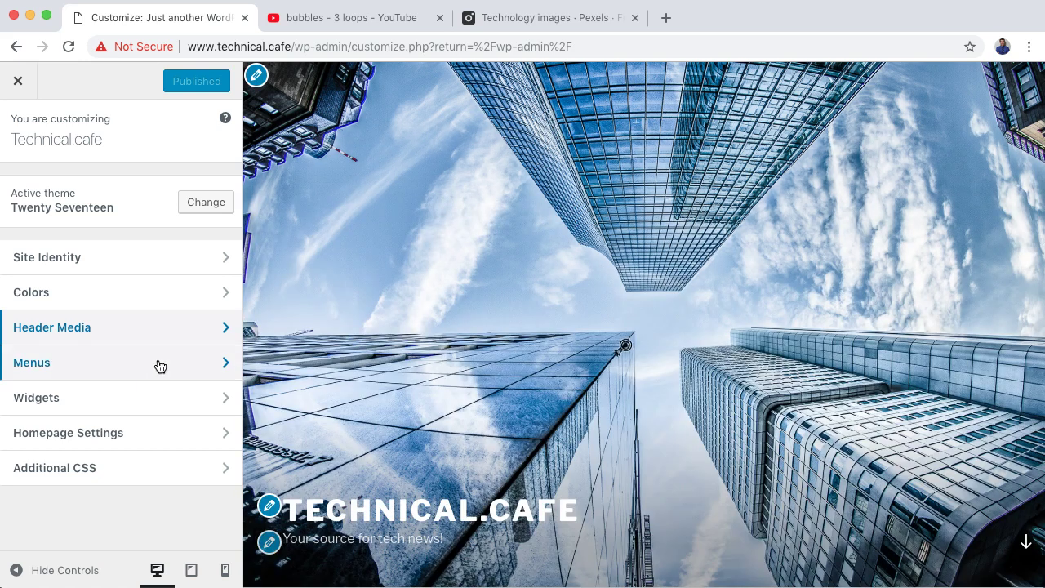
left_click(198, 368)
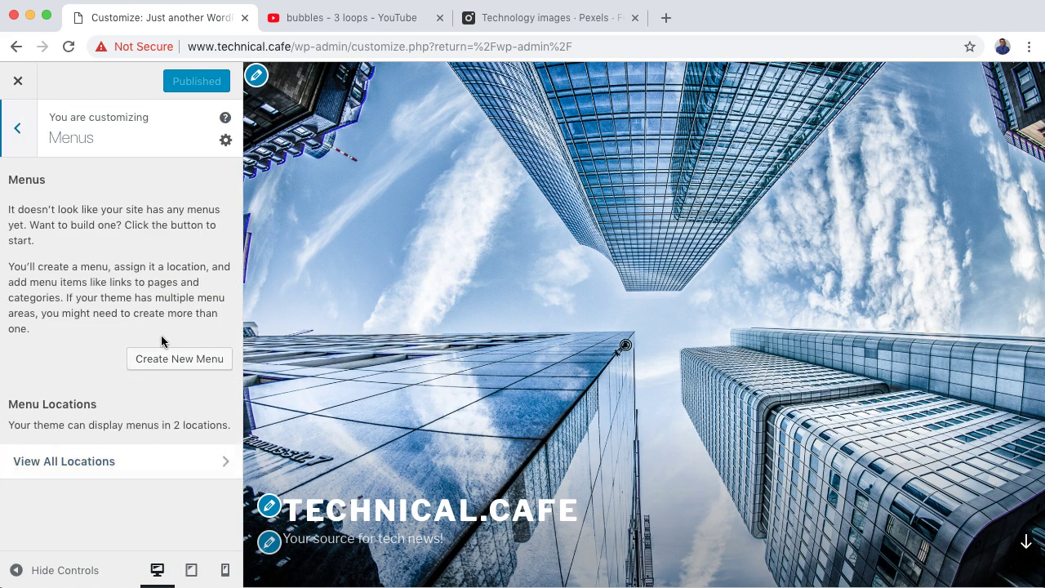
left_click(17, 132)
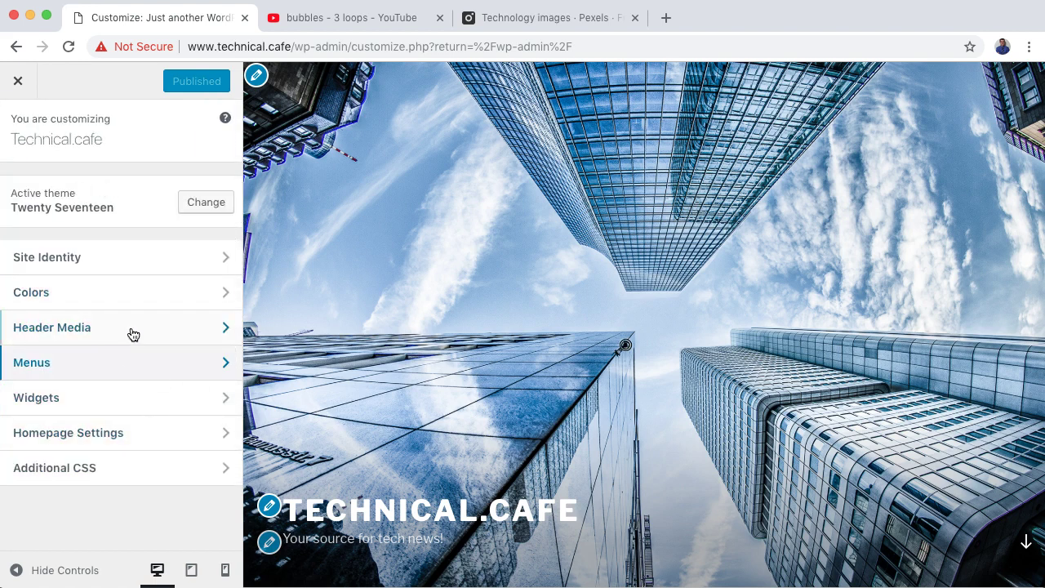
- Open the Blog Sidebar widget area under Widgets and look over its widgets in the homepage preview
scroll(406, 360, "down", 5)
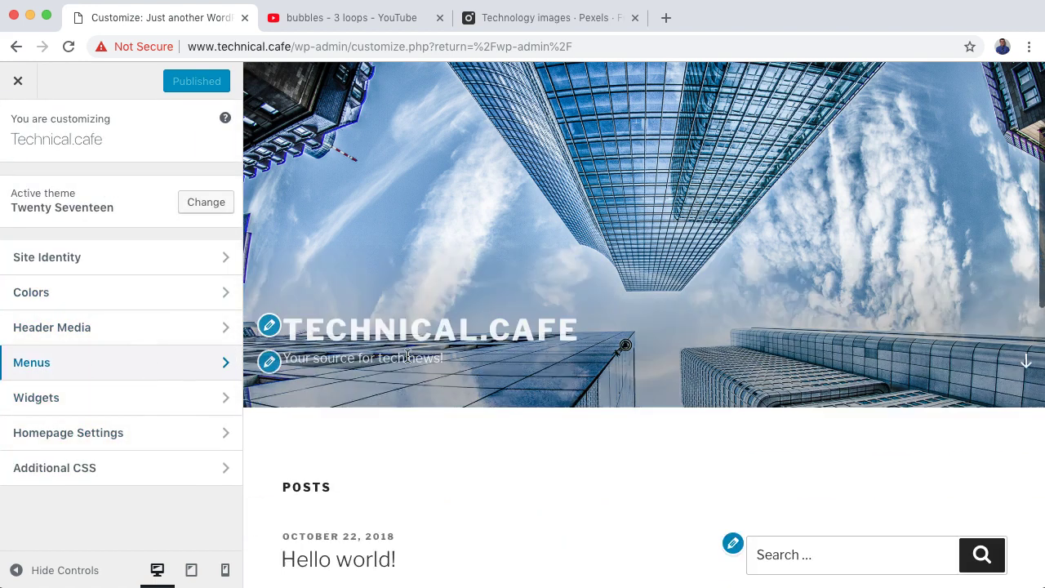
left_click(228, 395)
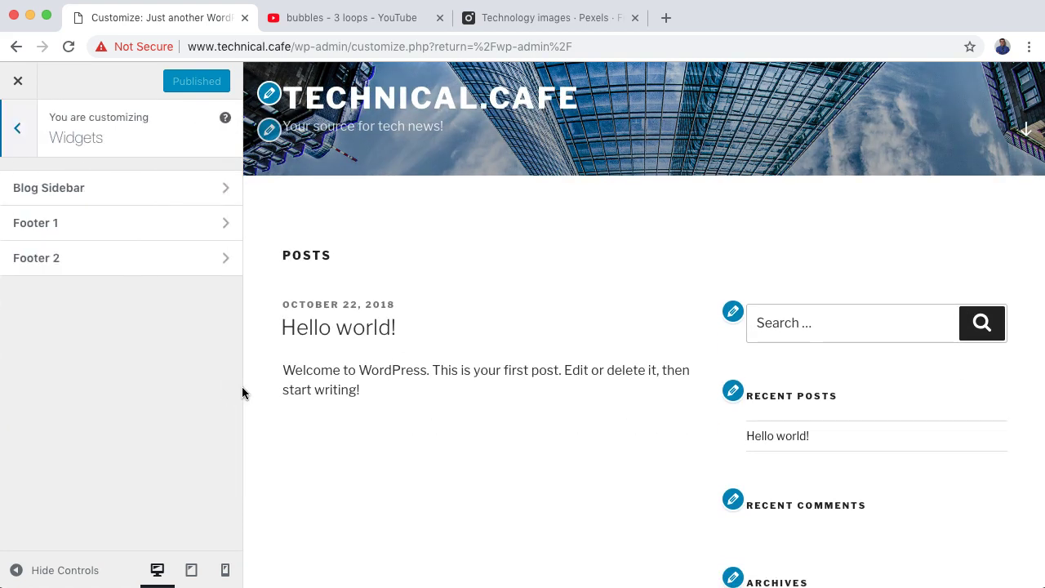
scroll(490, 292, "down", 2)
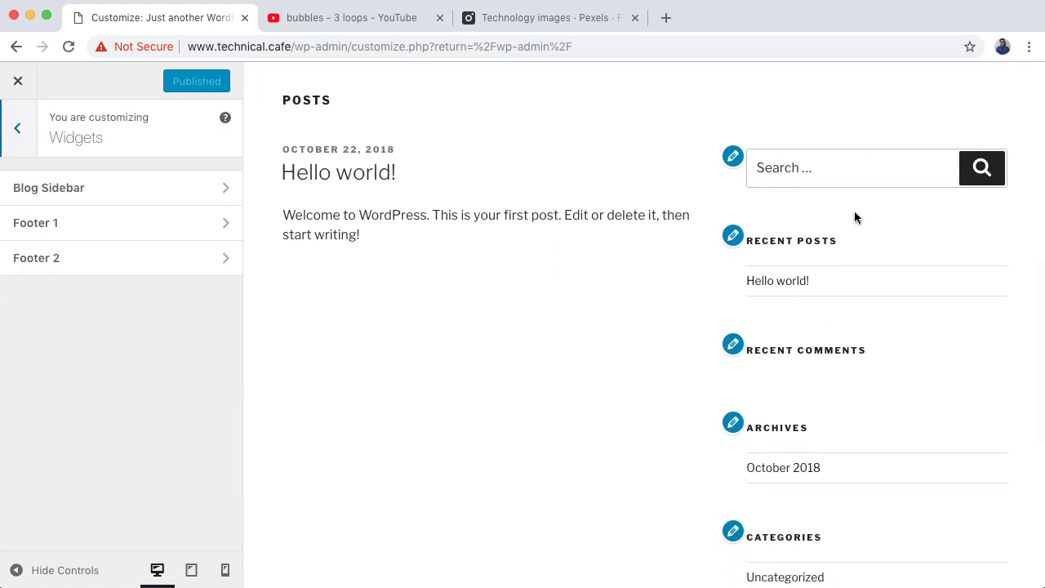
scroll(808, 321, "down", 5)
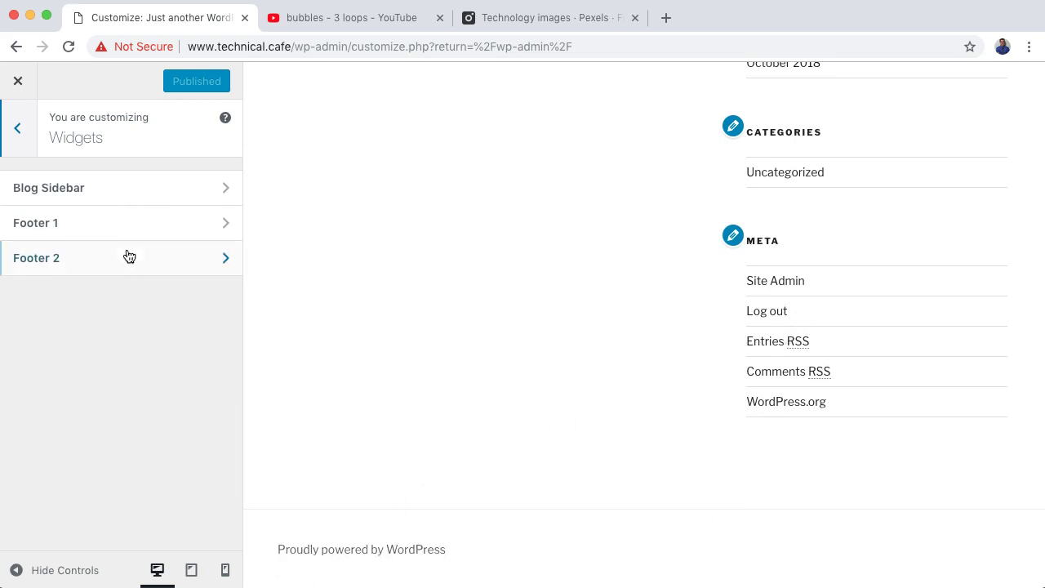
left_click(191, 201)
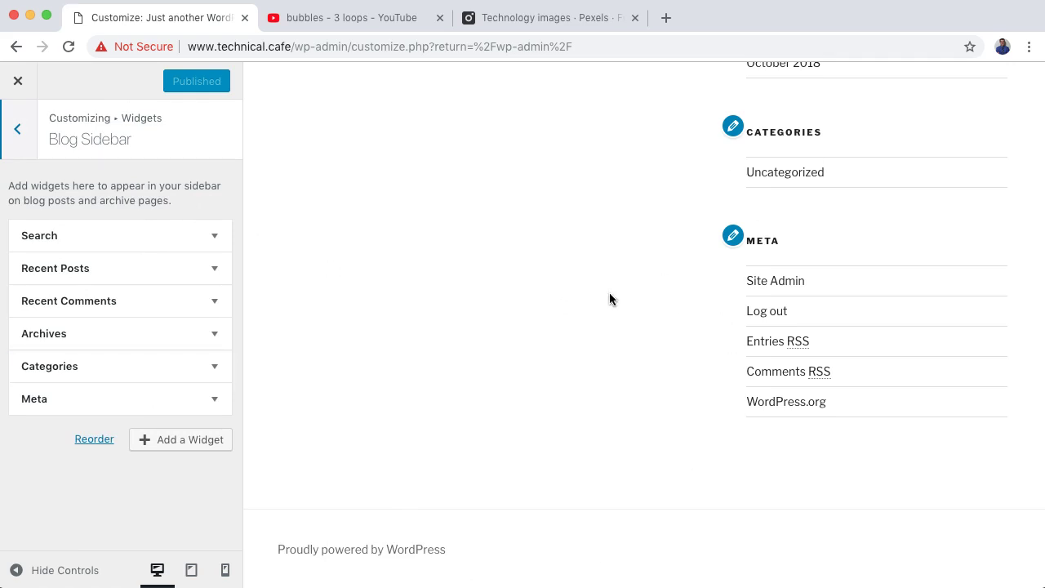
- Set the title of the Blog Sidebar's Search widget to "Search"
scroll(314, 307, "up", 1)
left_click(213, 236)
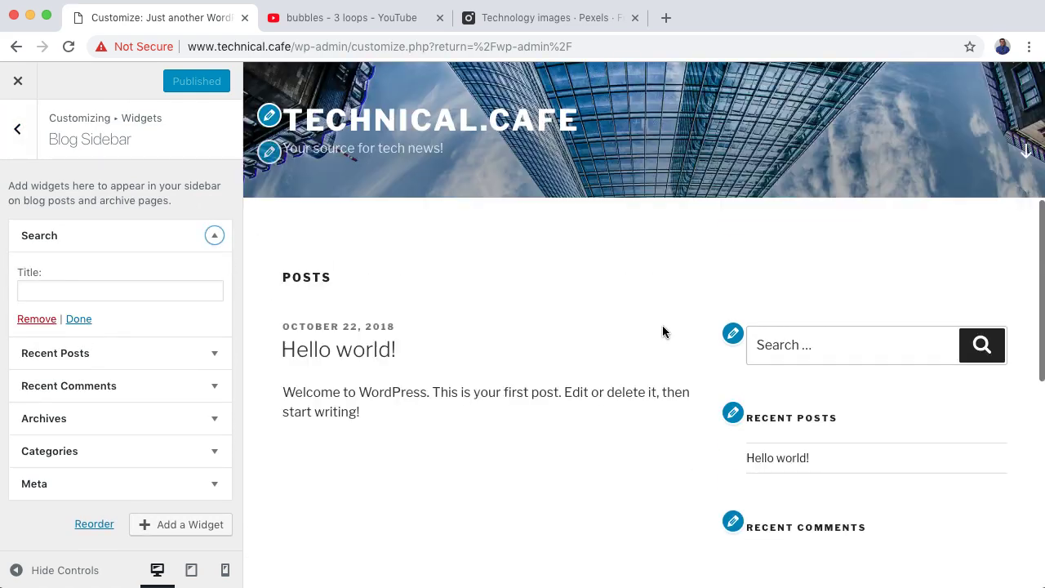
left_click(100, 294)
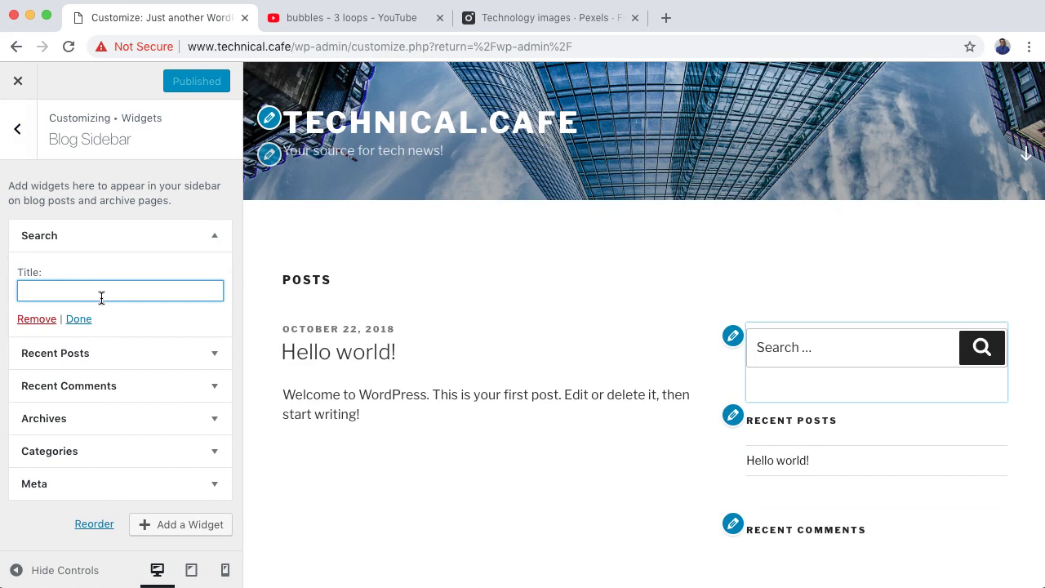
type("Seach")
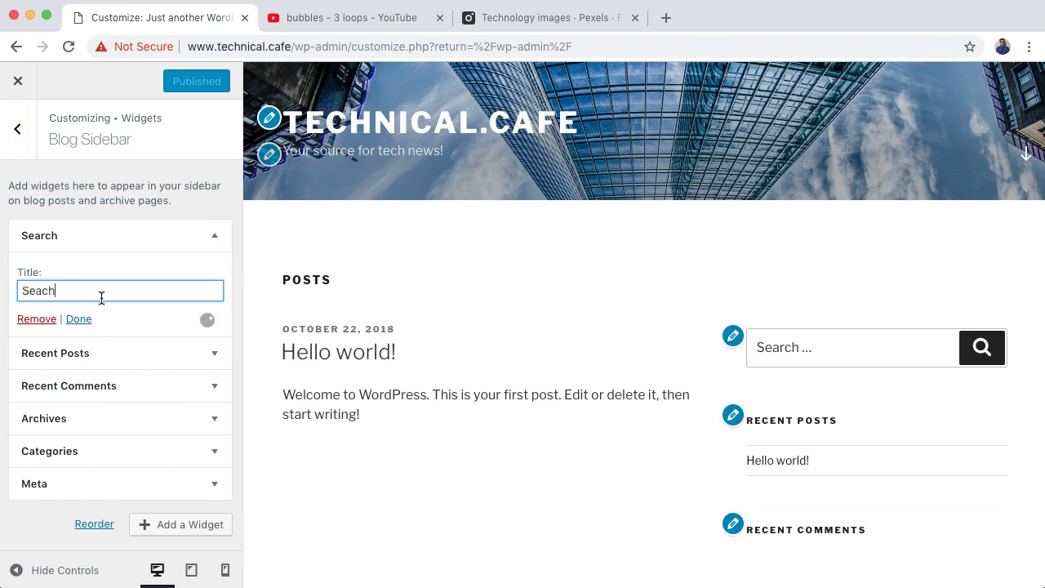
key("BackSpace")
key("BackSpace")
type("rch")
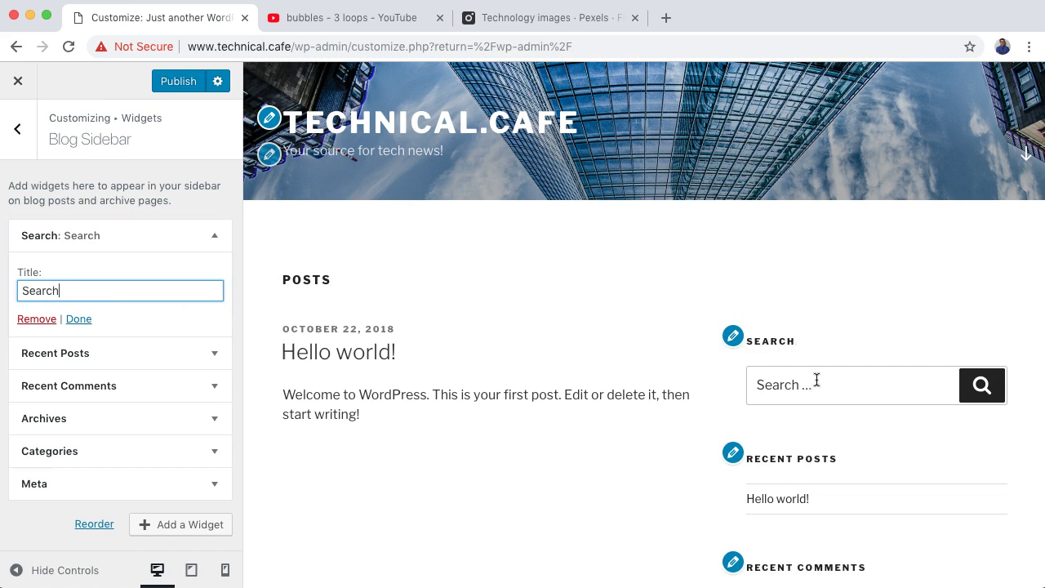
- Examine the settings of the Recent Posts, Recent Comments and Archives widgets
left_click(126, 353)
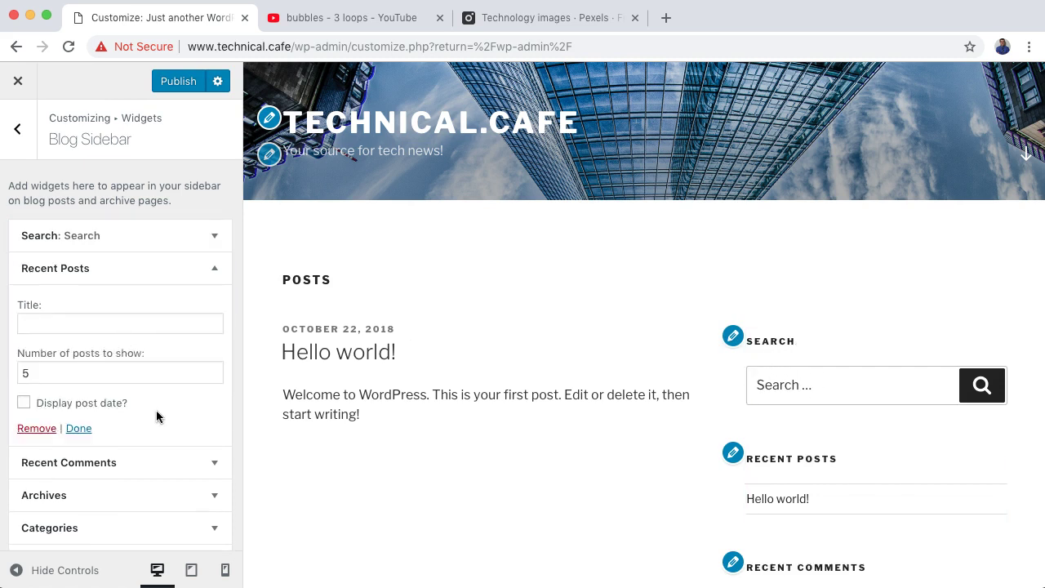
left_click(86, 387)
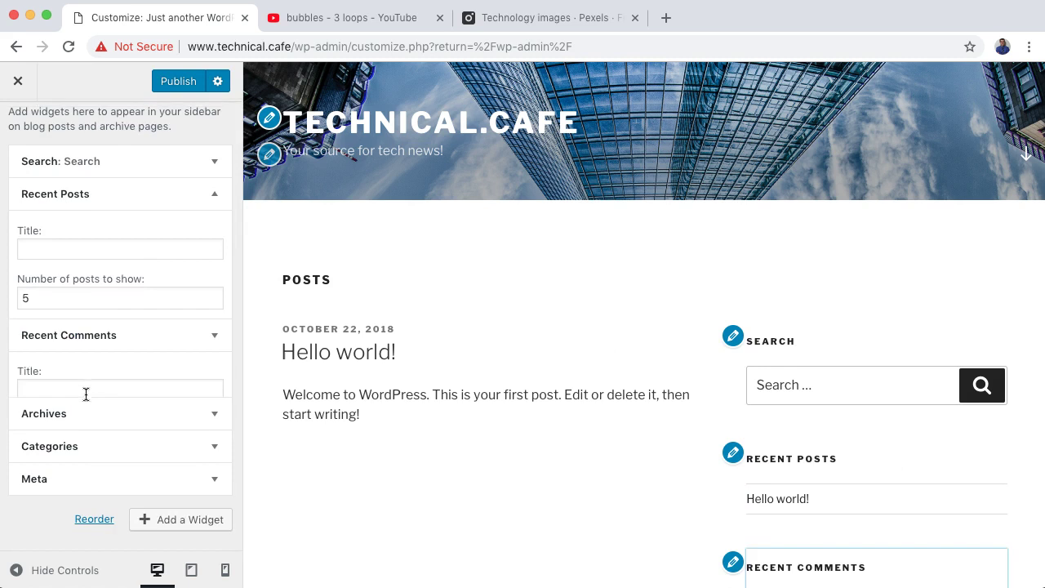
left_click(101, 418)
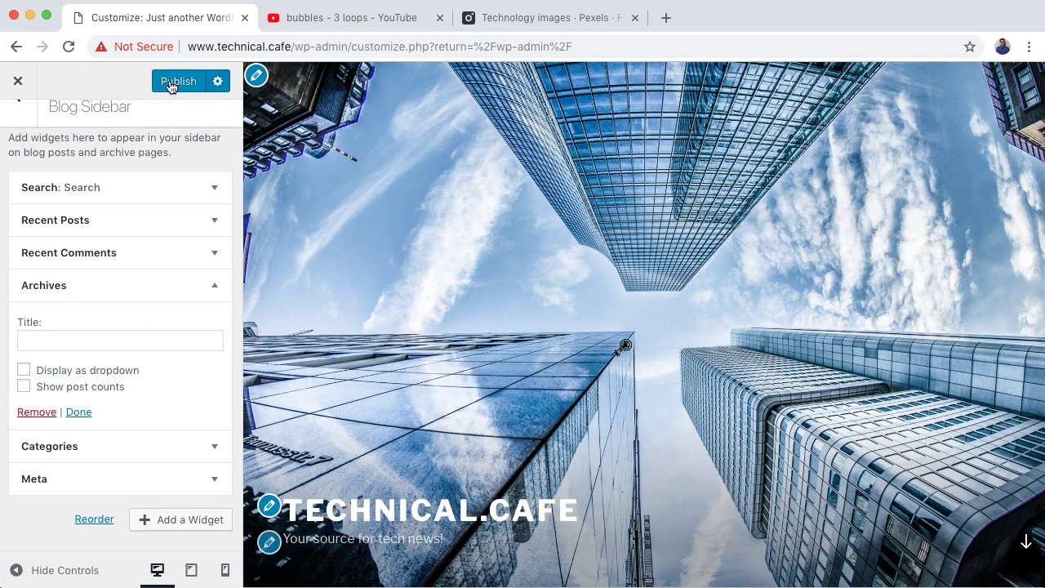
- Publish the Blog Sidebar widget changes and return to the main customizer sections
left_click(175, 81)
scroll(686, 318, "down", 5)
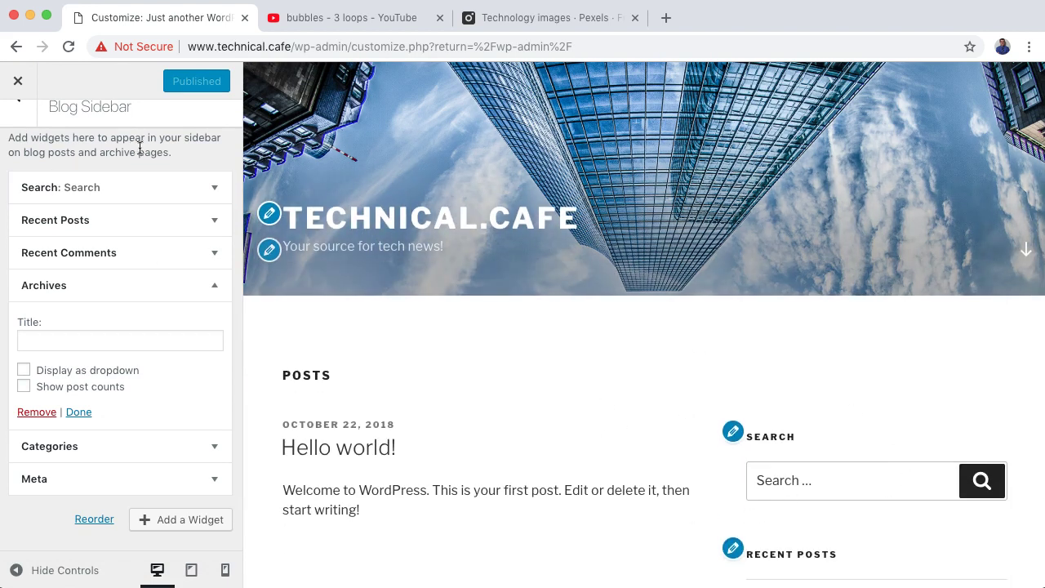
left_click(18, 96)
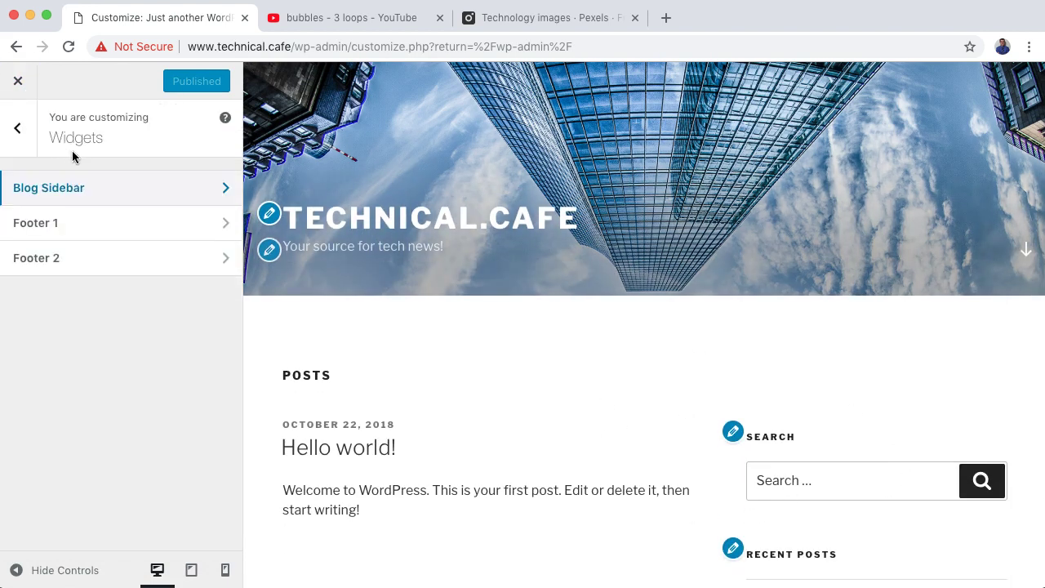
left_click(18, 131)
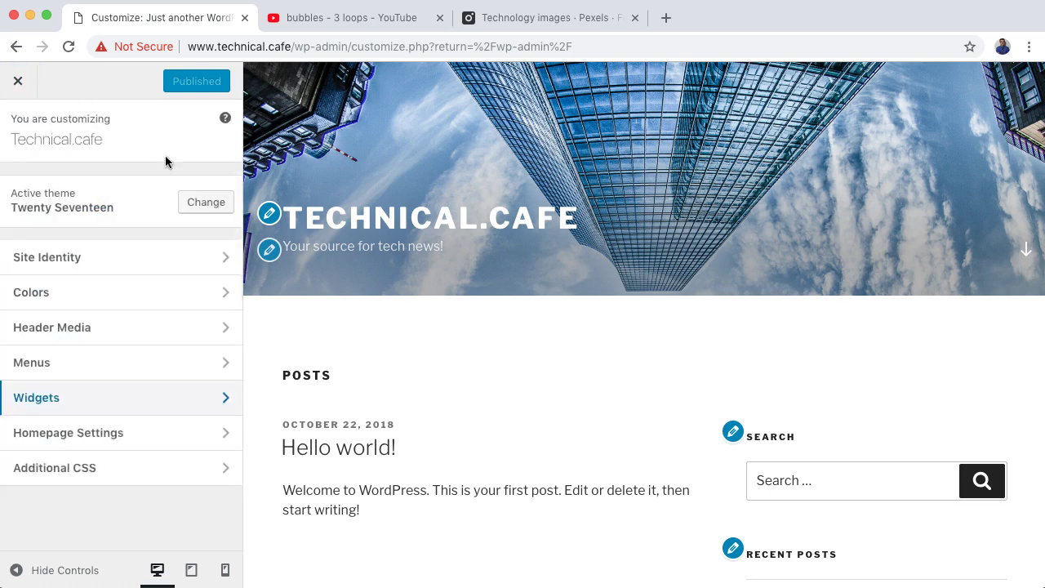
- Set the homepage to display a static page in the Homepage Settings
left_click(127, 436)
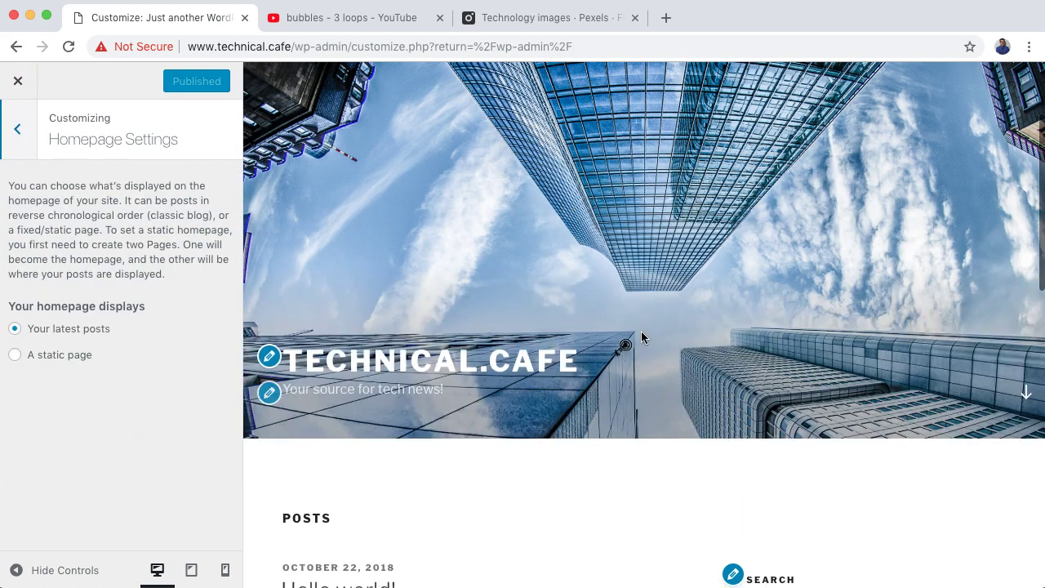
scroll(640, 330, "down", 5)
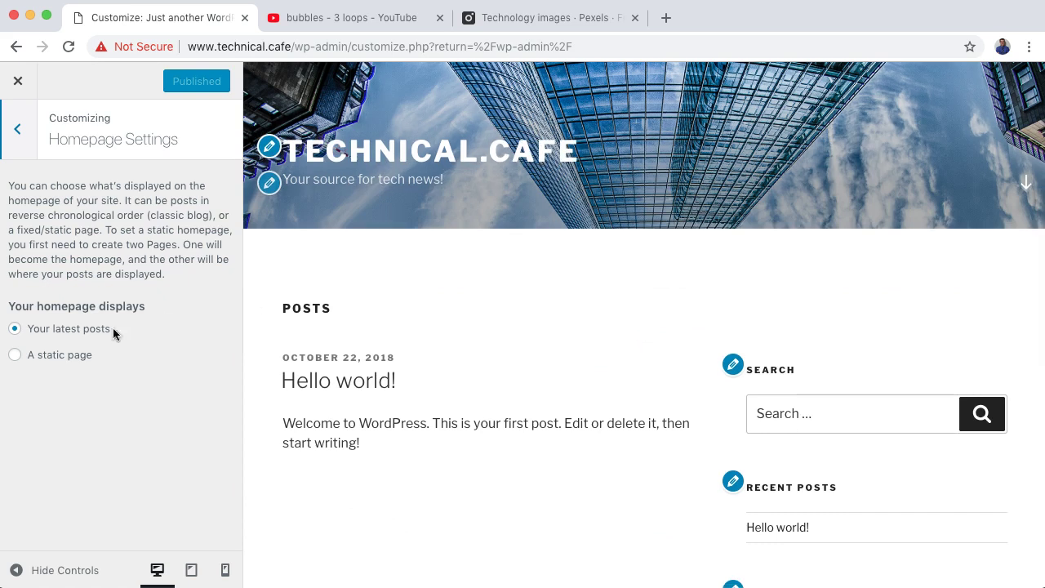
left_click(72, 359)
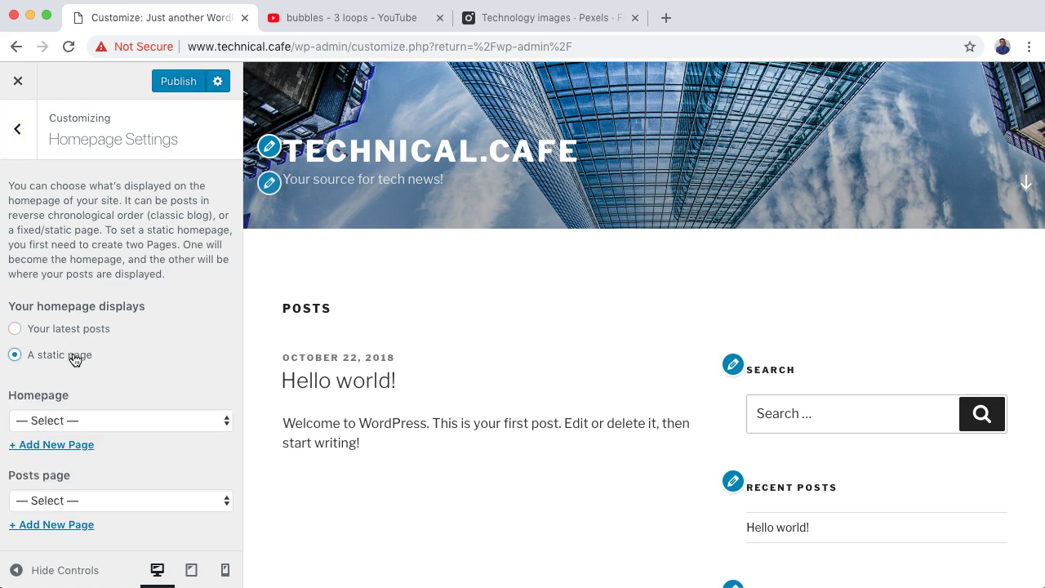
- Try Sample Page as the static homepage, look it over in the preview, and clear the Homepage selection
left_click(136, 418)
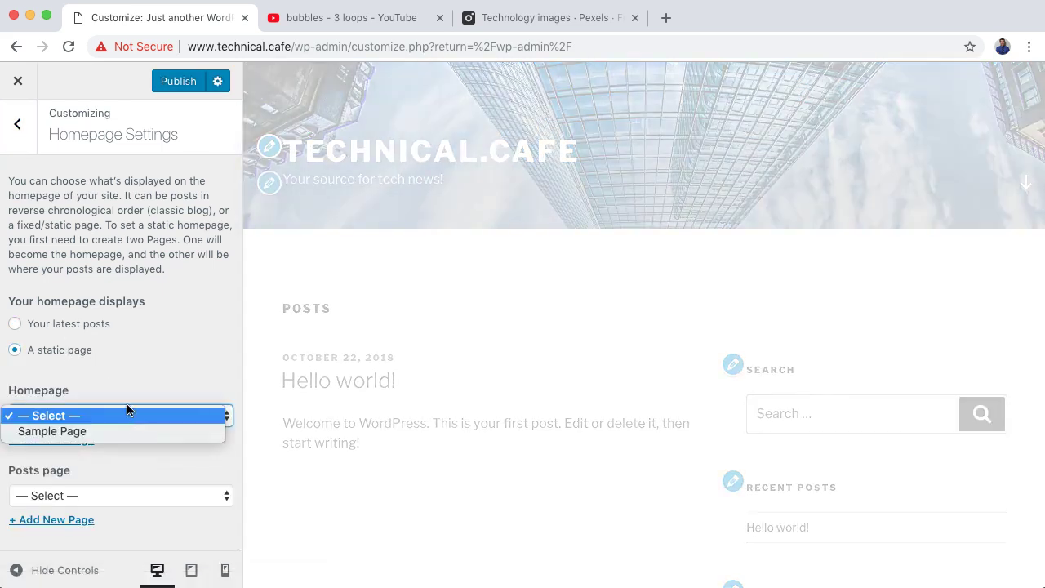
left_click(45, 432)
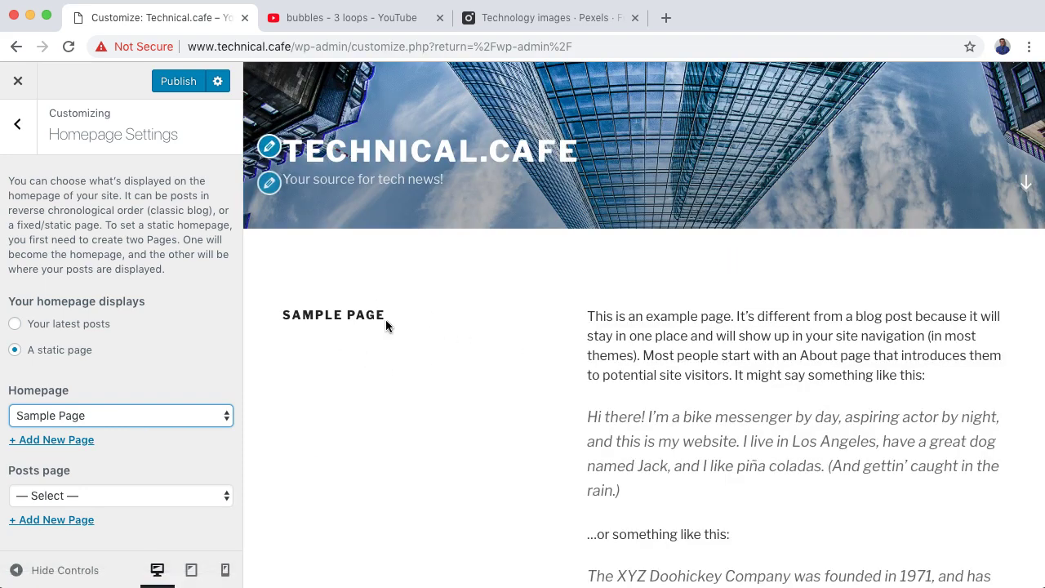
scroll(646, 429, "down", 3)
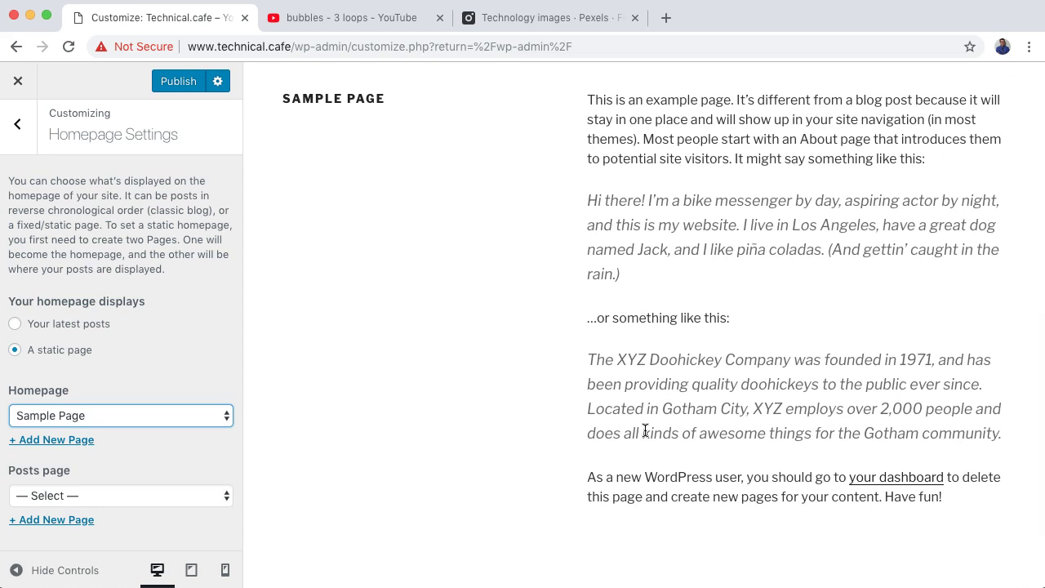
left_click(108, 422)
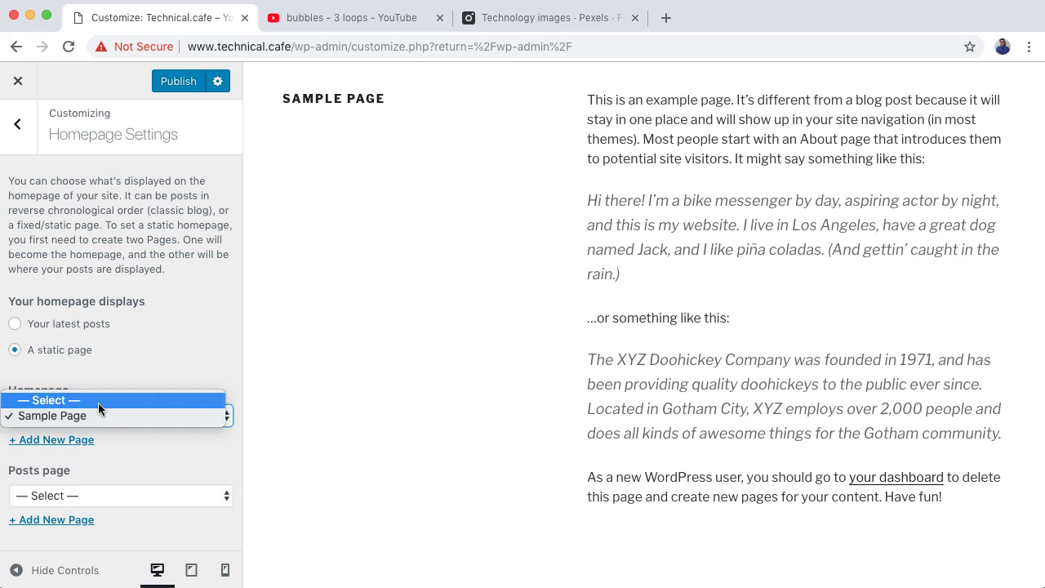
left_click(113, 405)
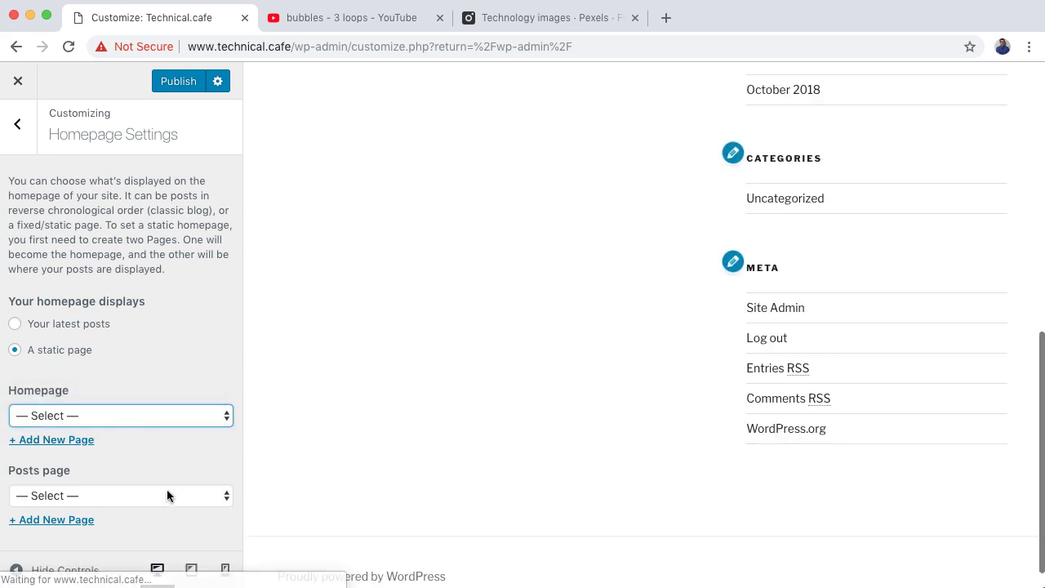
- Check the pages available for the Posts page setting without choosing one, and leave the Homepage Settings
left_click(167, 495)
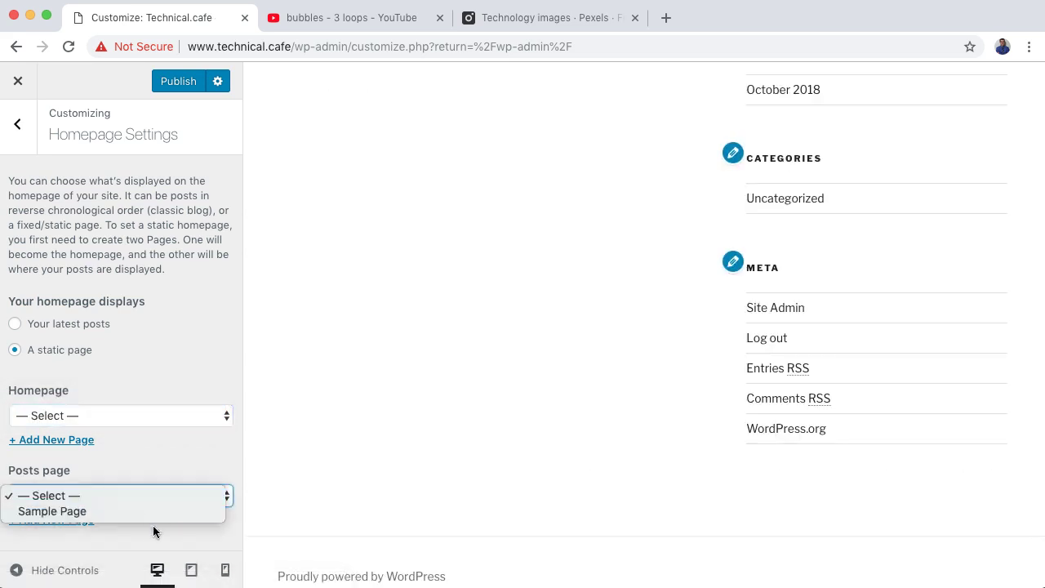
left_click(166, 467)
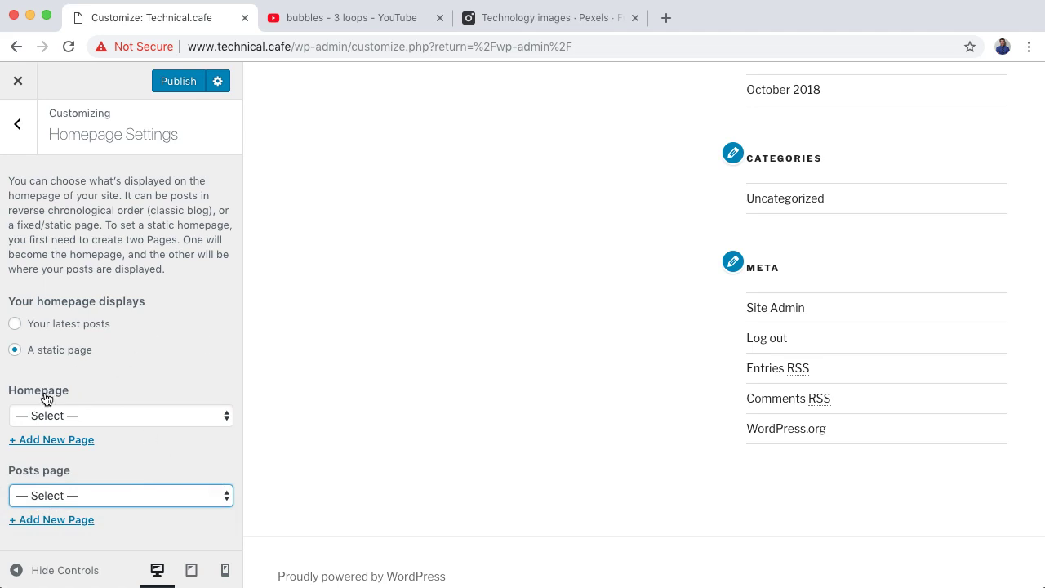
left_click(17, 124)
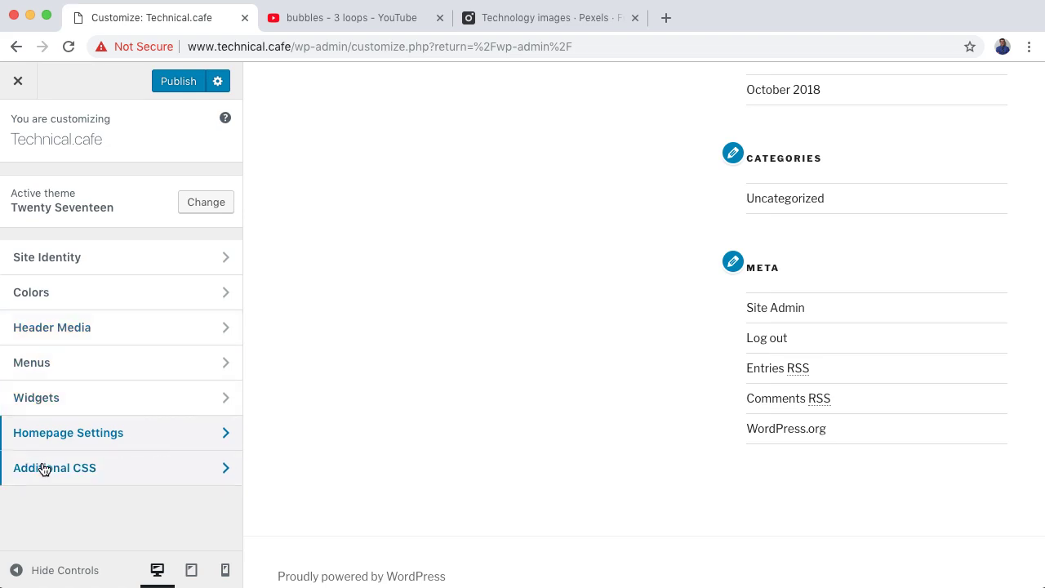
- Examine the Additional CSS section's instructions and code editor, and return to the main customizer sections
left_click(210, 472)
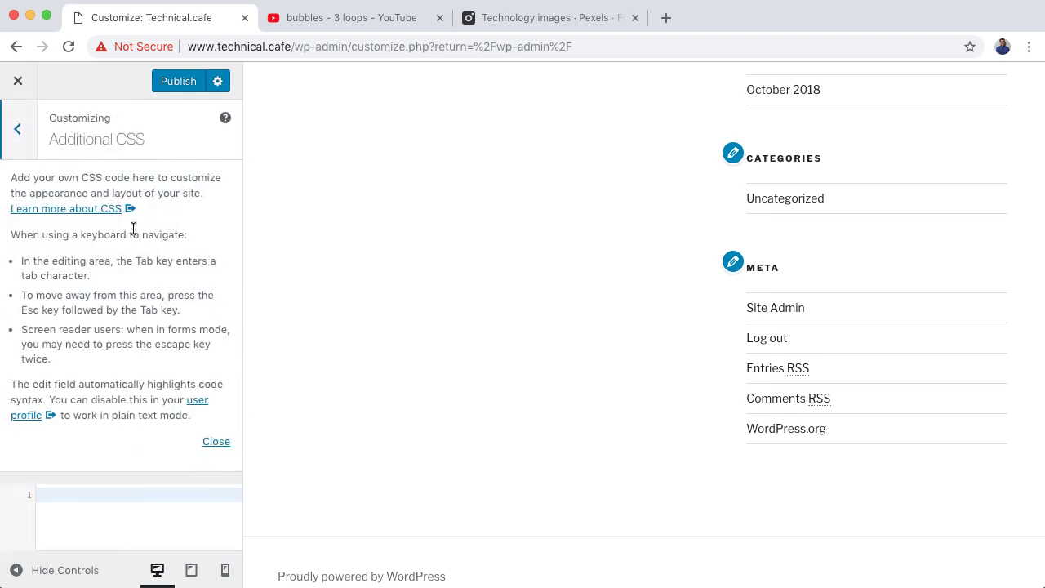
scroll(136, 237, "down", 2)
scroll(148, 267, "down", 3)
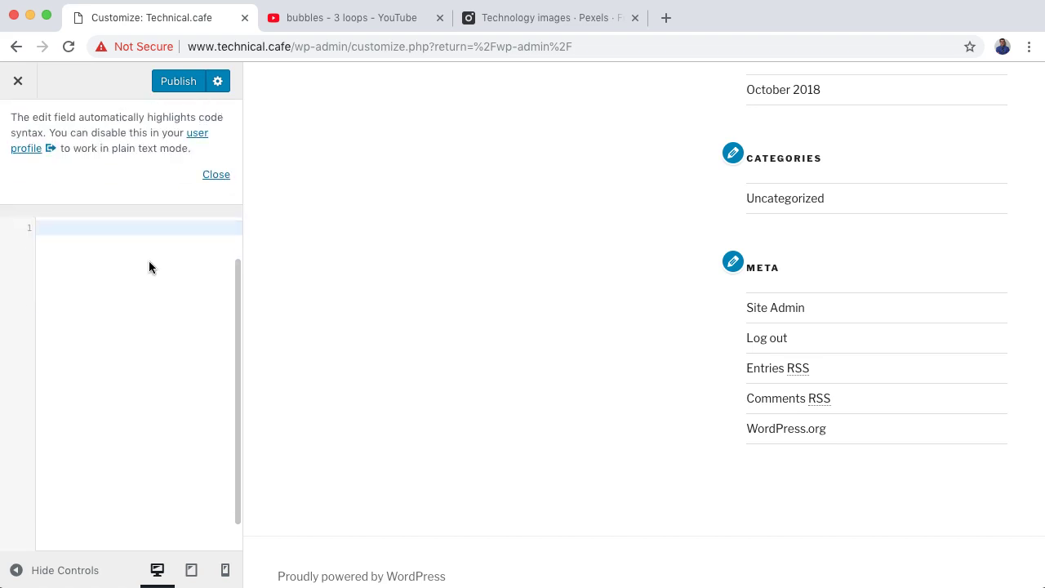
scroll(587, 268, "up", 15)
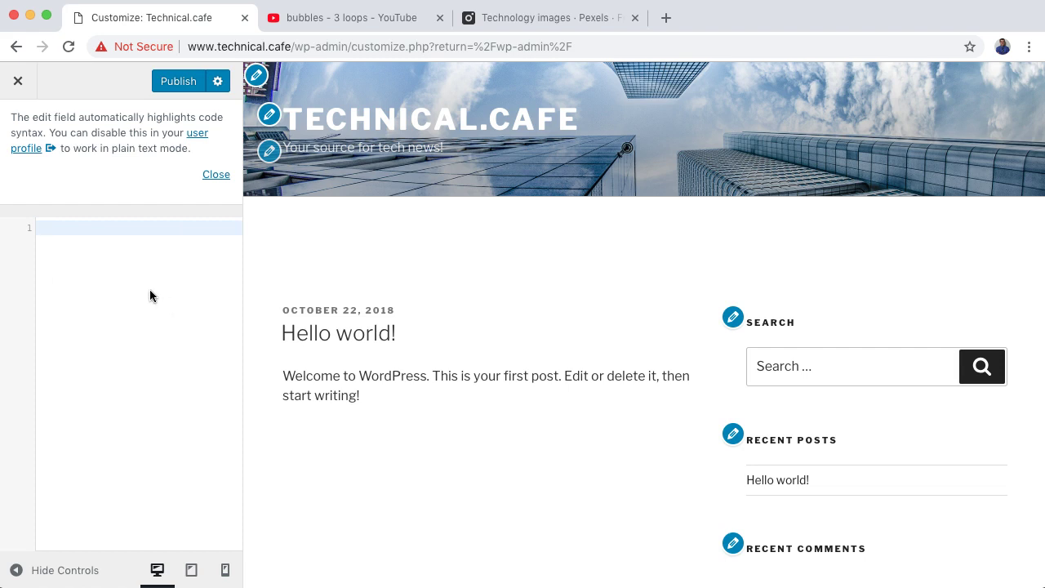
scroll(152, 191, "up", 5)
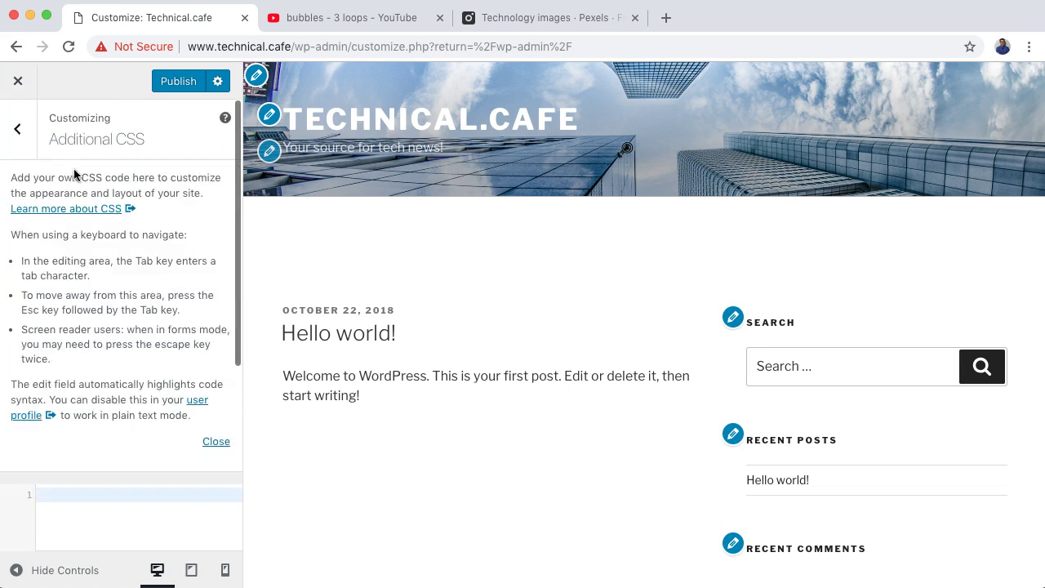
left_click(17, 129)
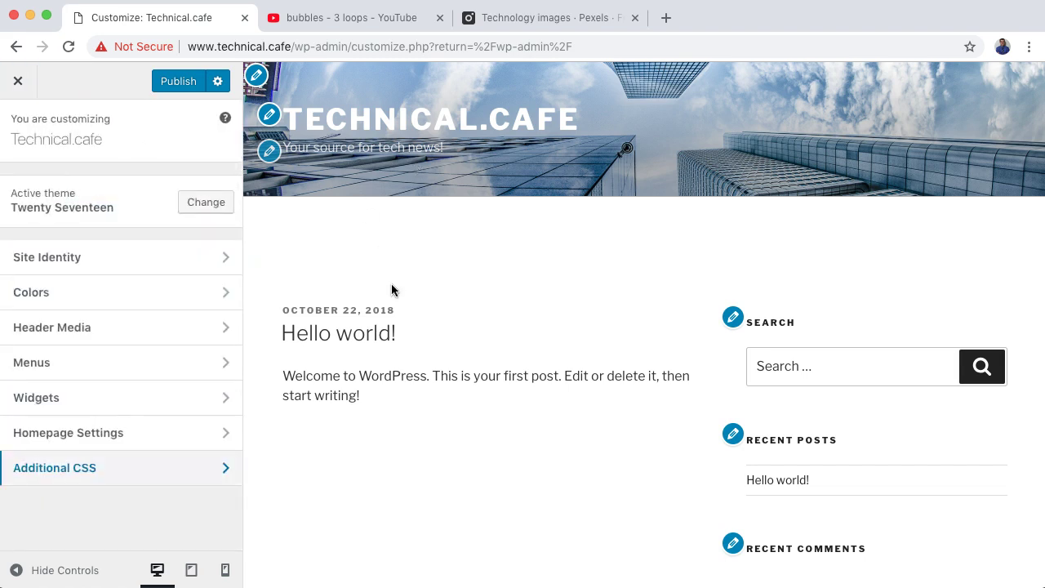